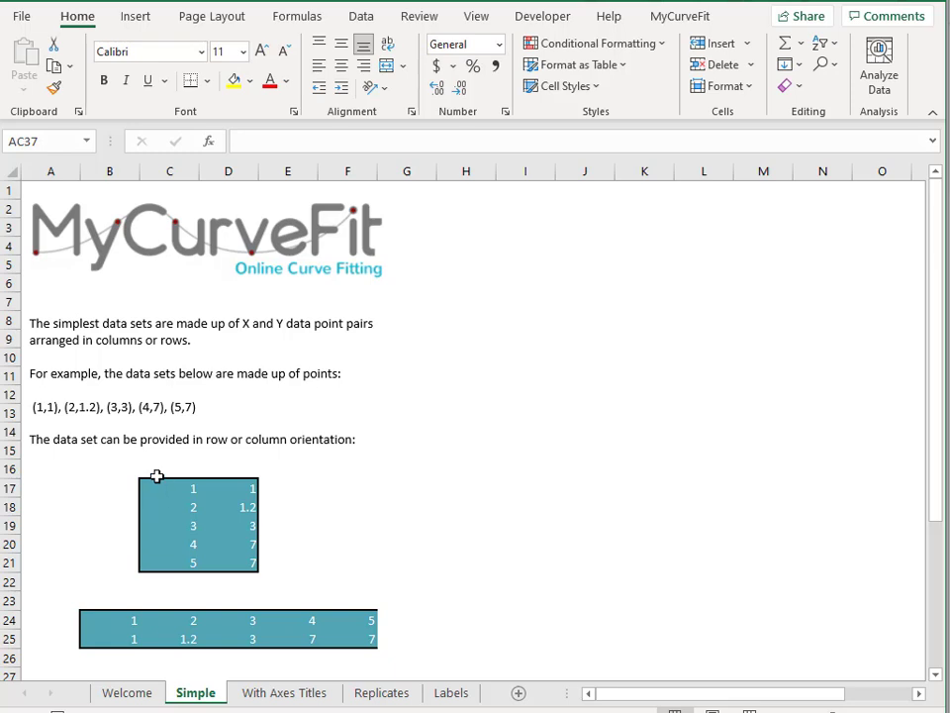
Copy the column-oriented data set in C17:D21, switch to MyCurveFit, and paste it into the cleared data table.
left_click_drag(163, 489, 230, 558)
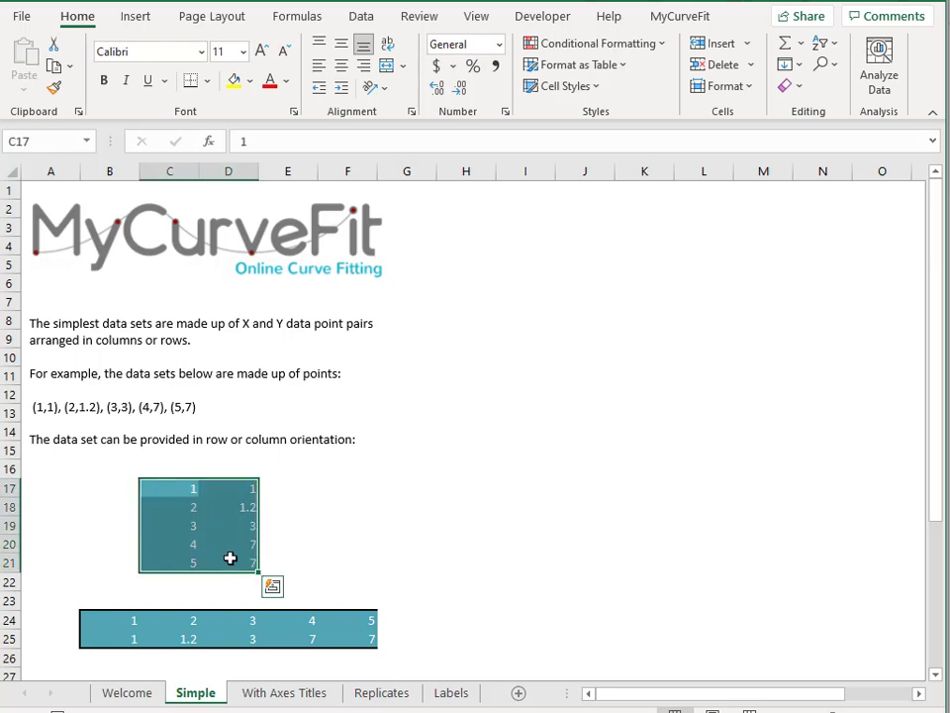
key("ctrl+c")
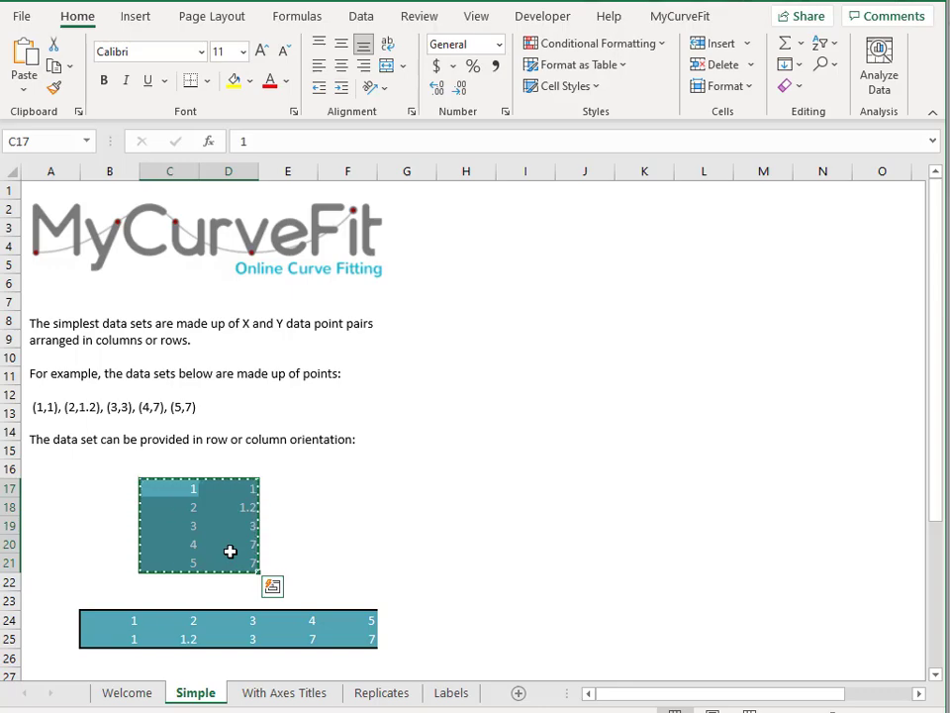
key("alt+Tab")
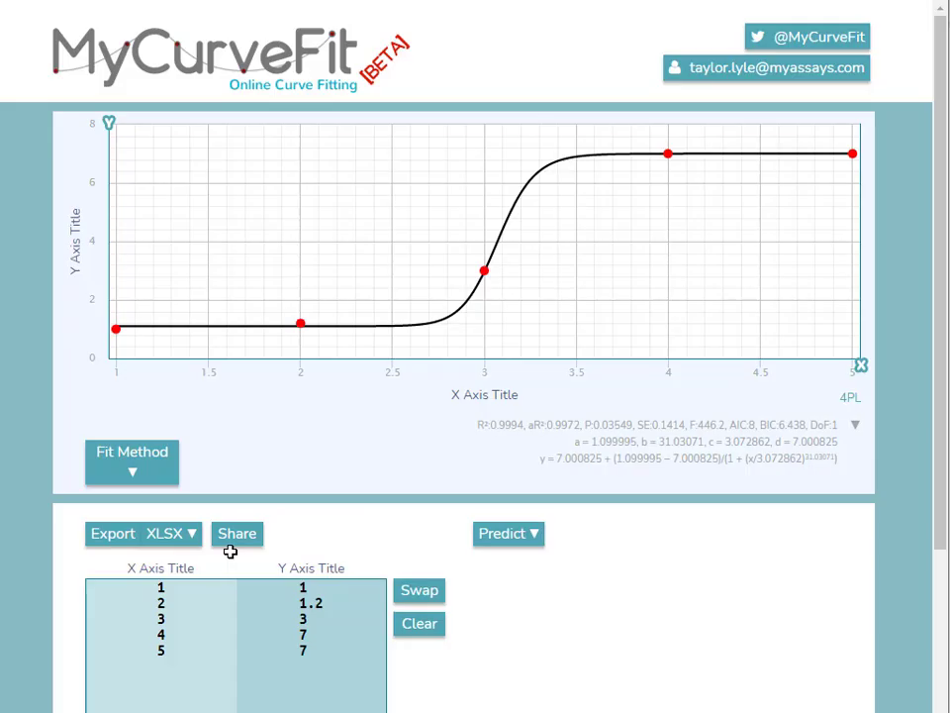
left_click(431, 631)
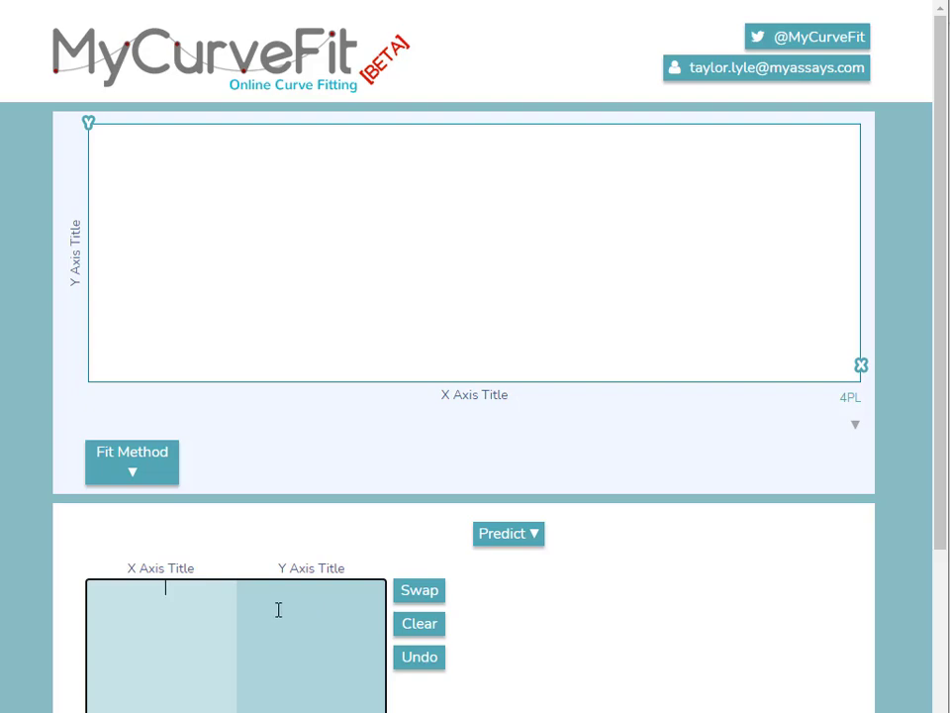
left_click(234, 607)
key("ctrl+v")
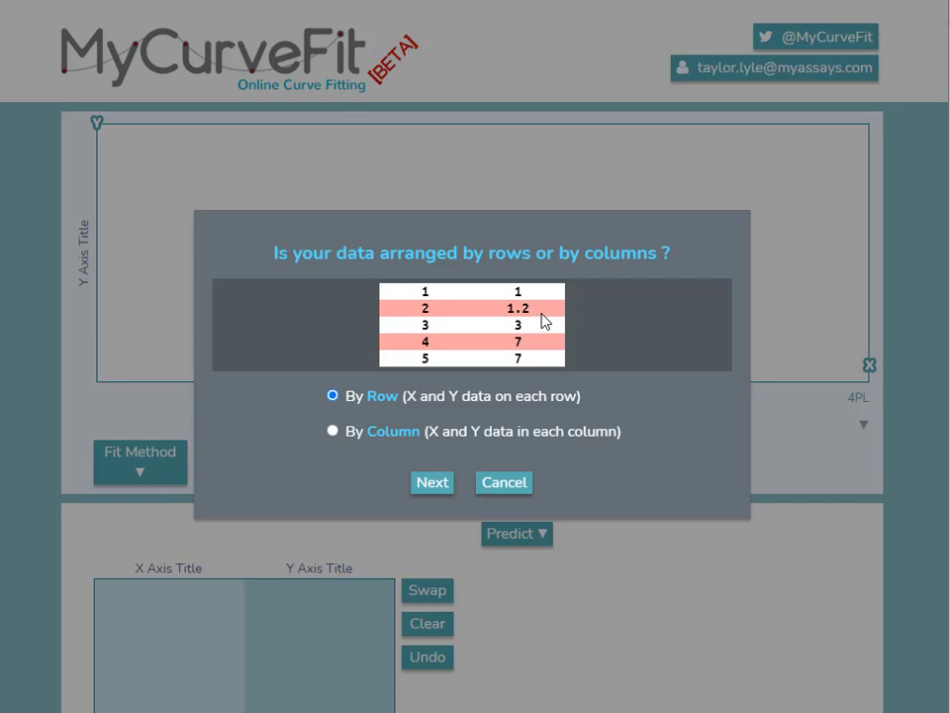
Import the pasted data by row, with the first column as X-axis data, and apply it.
left_click(427, 483)
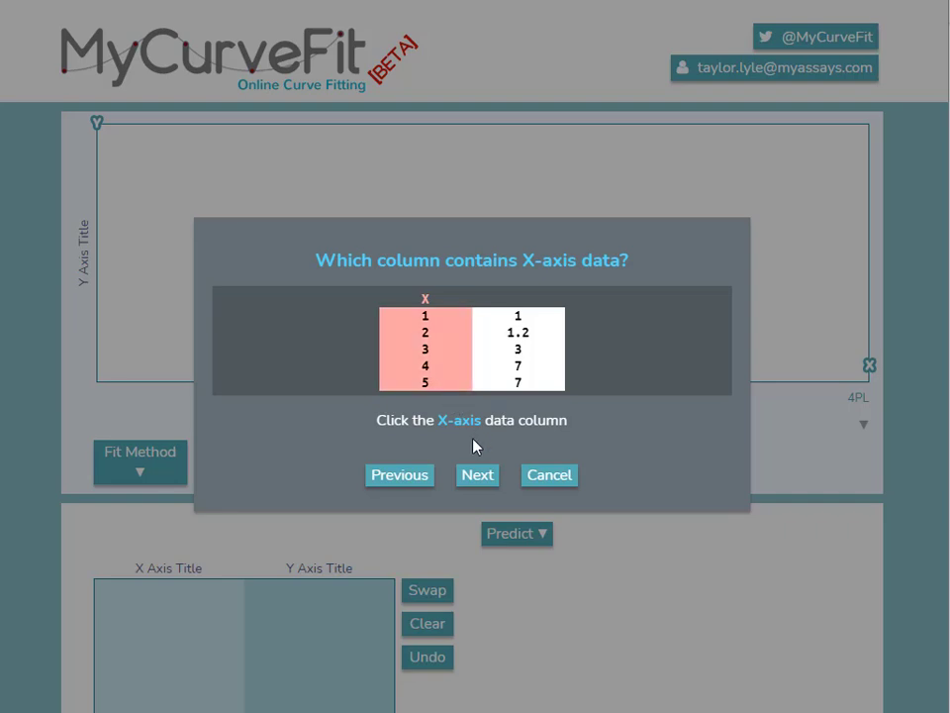
left_click(477, 477)
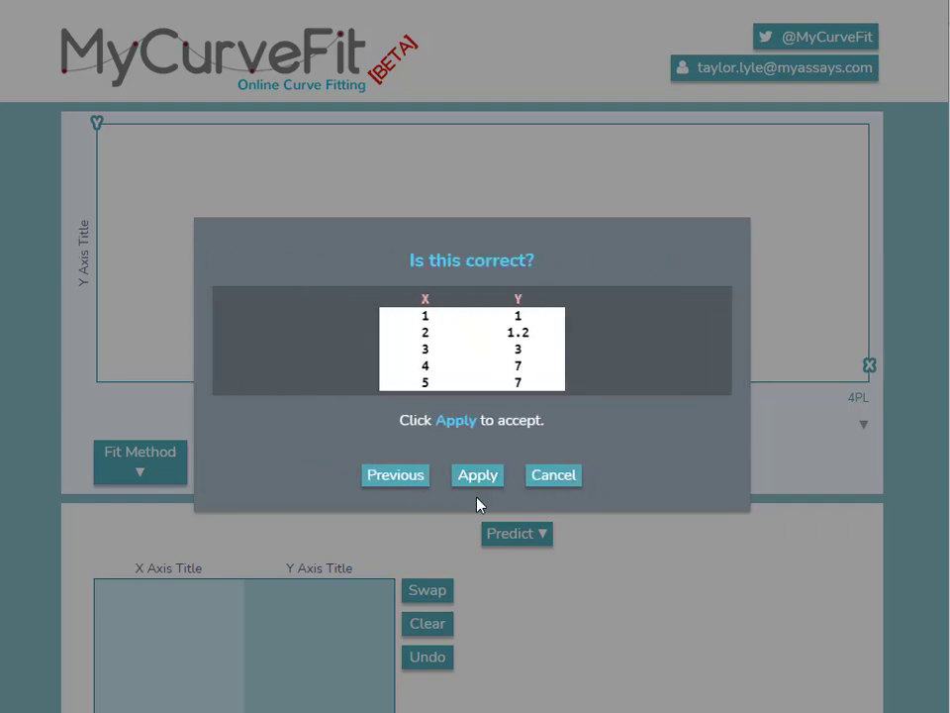
left_click(476, 479)
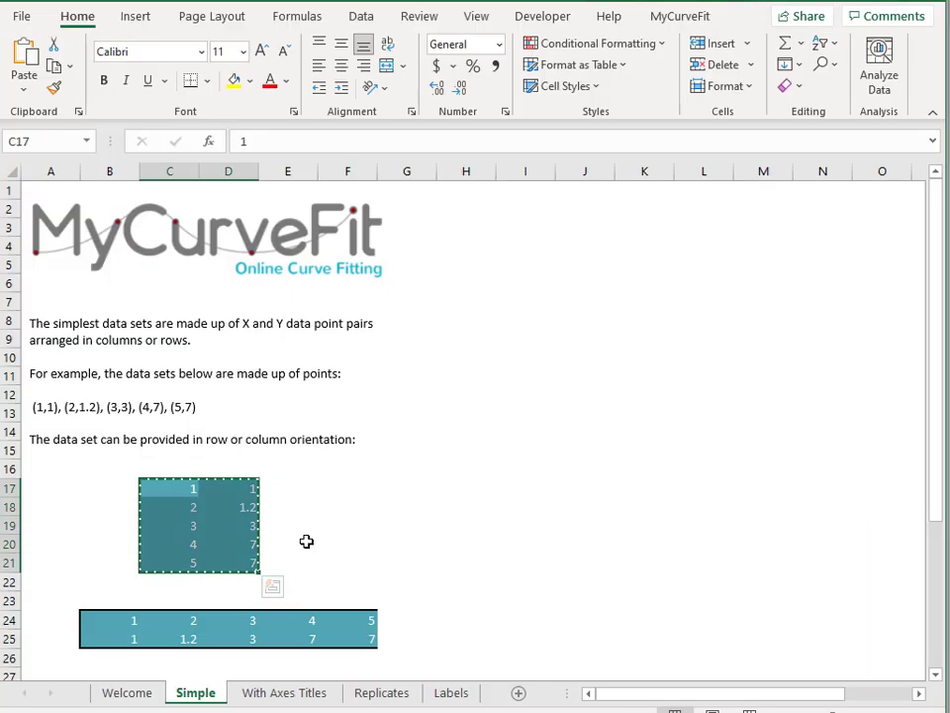
Copy the row-oriented data set in B24:F25 from the Excel Simple sheet and paste it into MyCurveFit's cleared data table.
left_click_drag(134, 615, 341, 630)
key("ctrl+v")
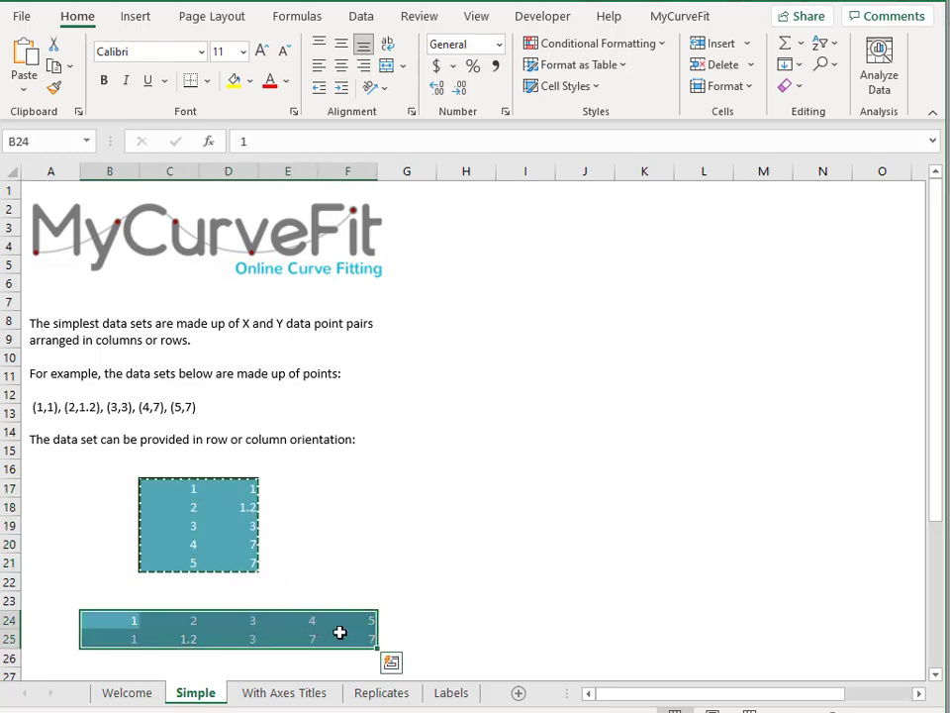
key("ctrl+c")
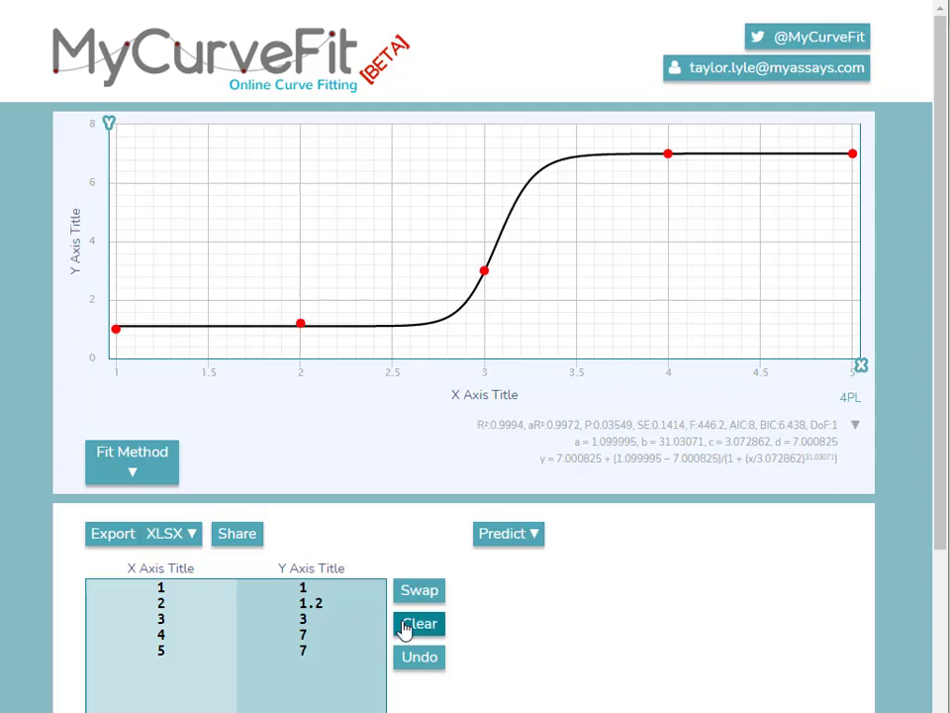
left_click(416, 626)
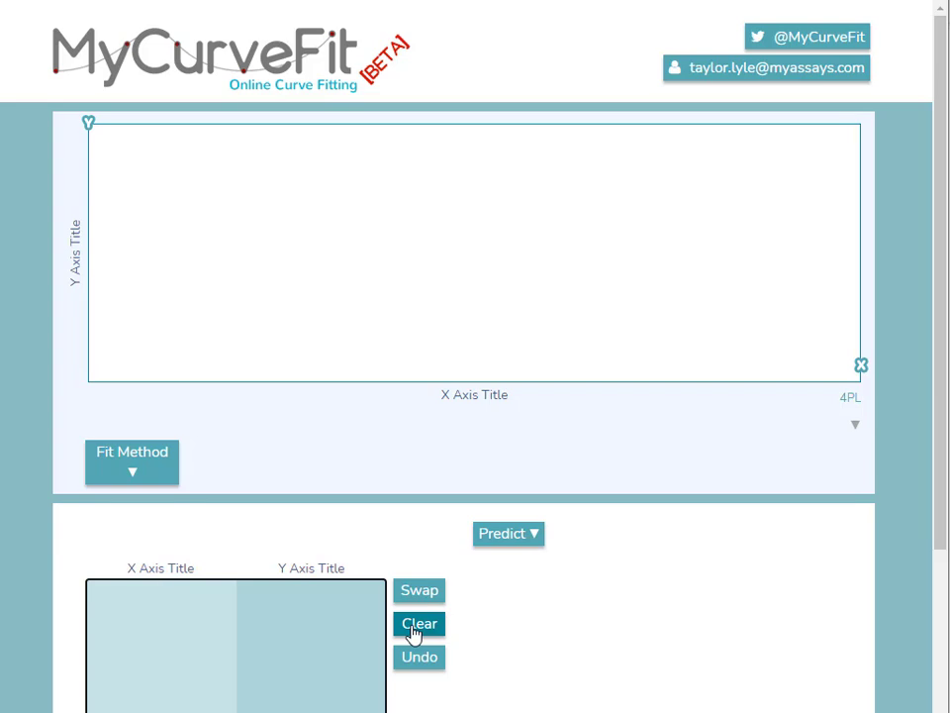
key("ctrl+v")
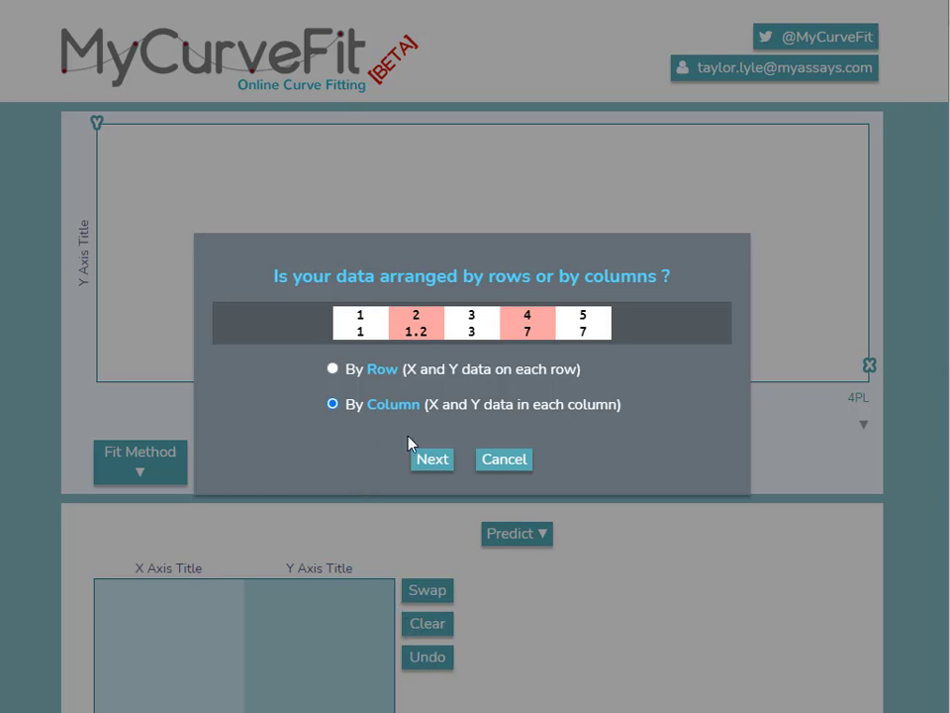
Import the row-oriented points by column, keep the 1 to 5 series as X-axis data, and apply them.
left_click(430, 460)
left_click(436, 364)
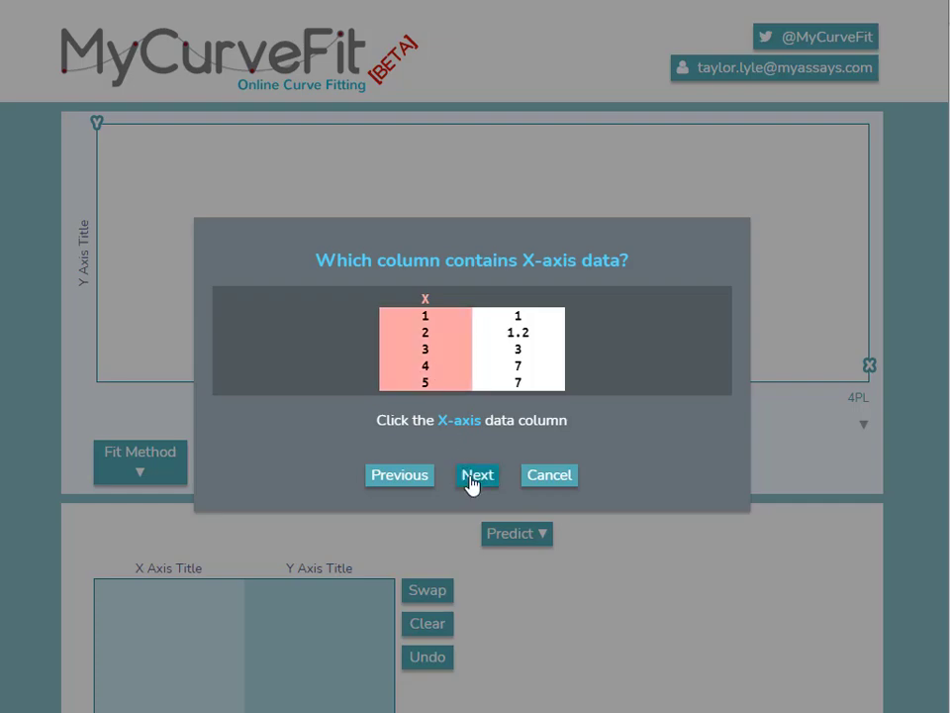
left_click(473, 478)
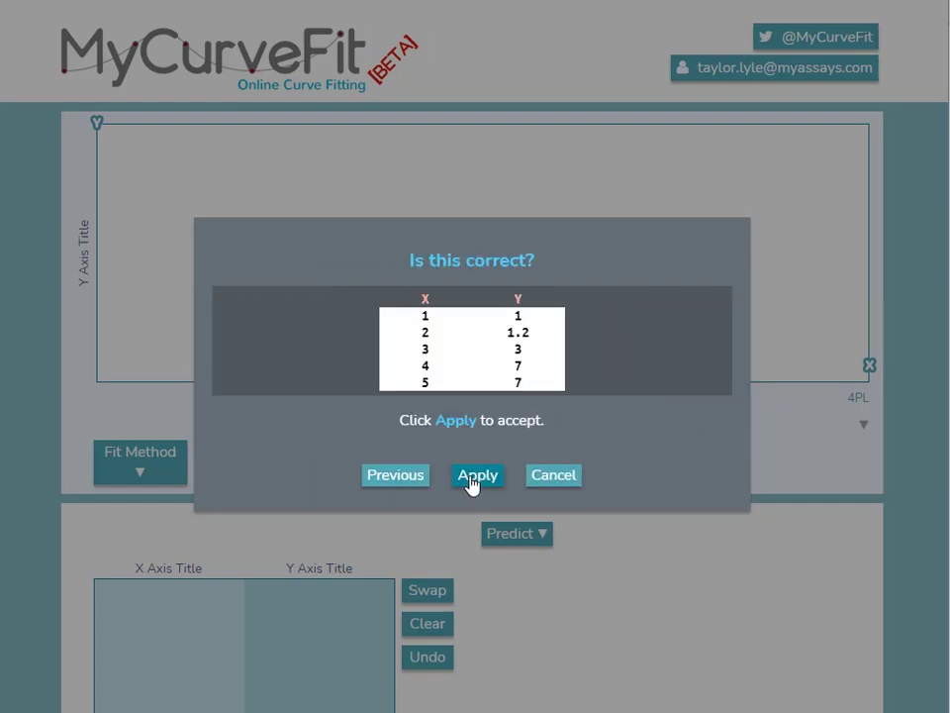
left_click(471, 477)
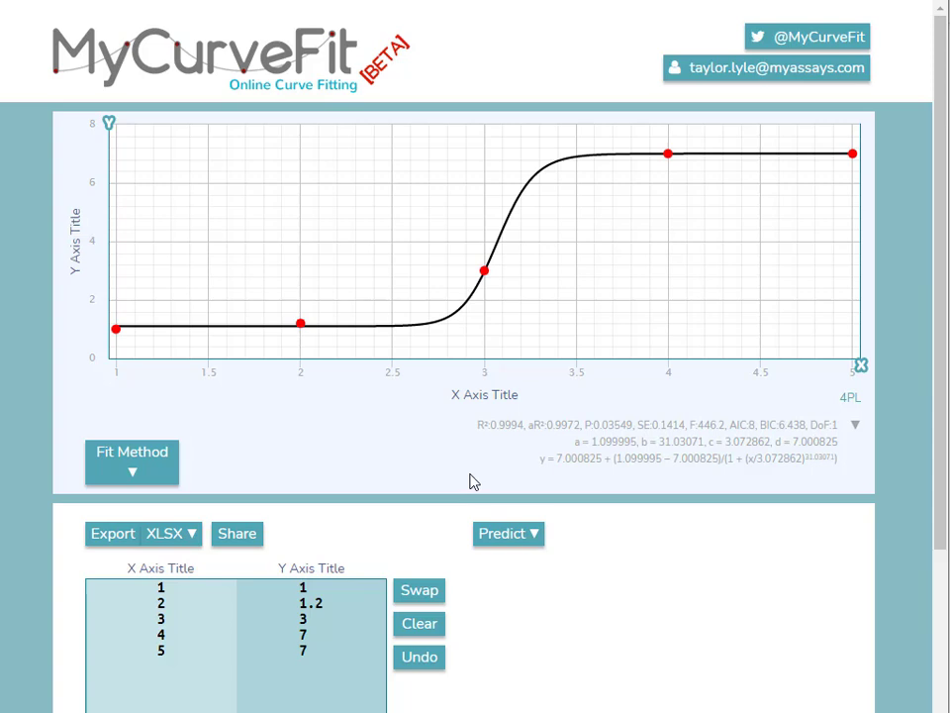
Set the chart's X axis title to Concentration.
left_click(473, 403)
left_click(497, 433)
left_click(861, 369)
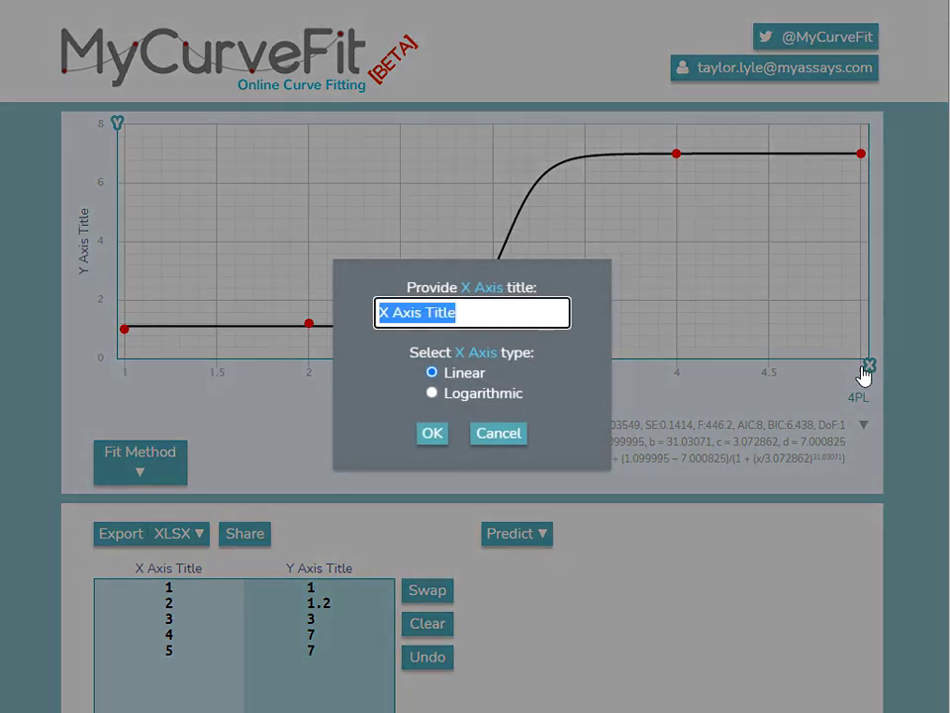
type("Concen")
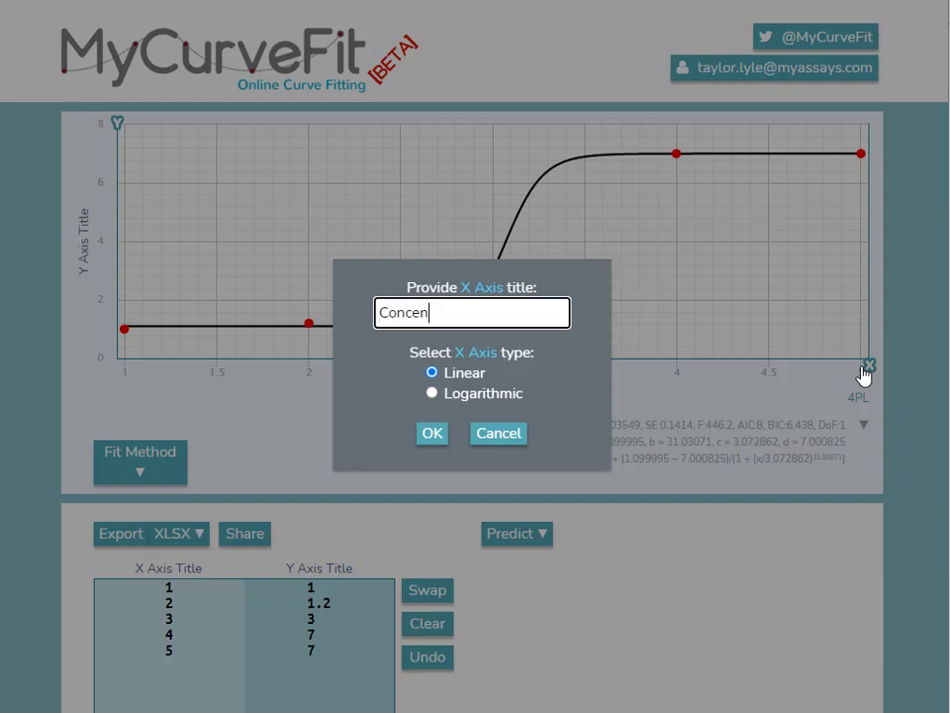
type("tration")
key("Return")
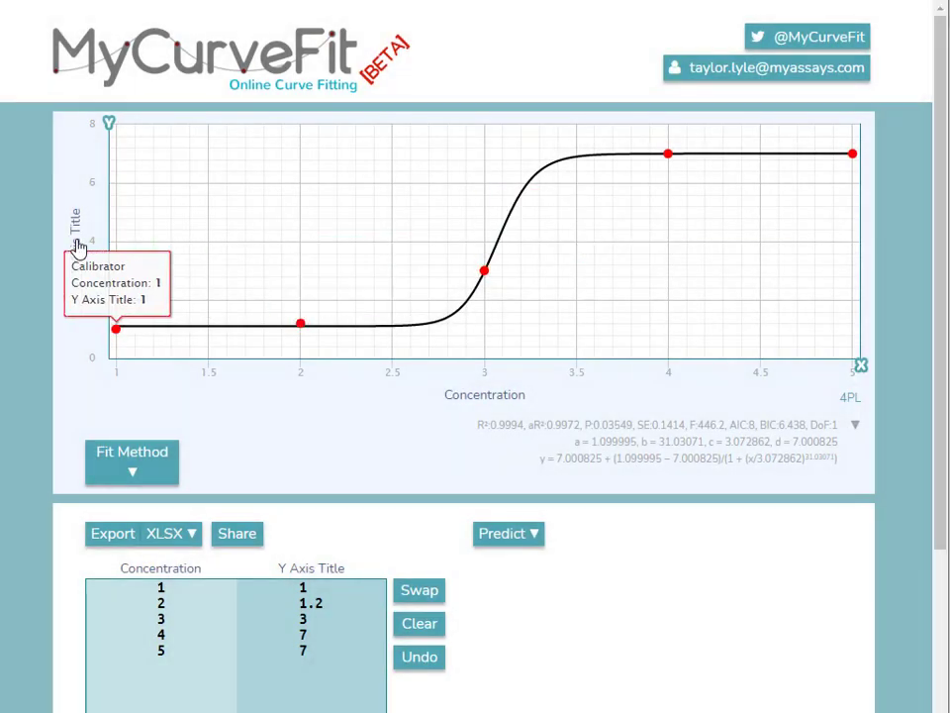
Set the chart's Y axis title to Absorbance.
left_click(79, 245)
type("Absorban")
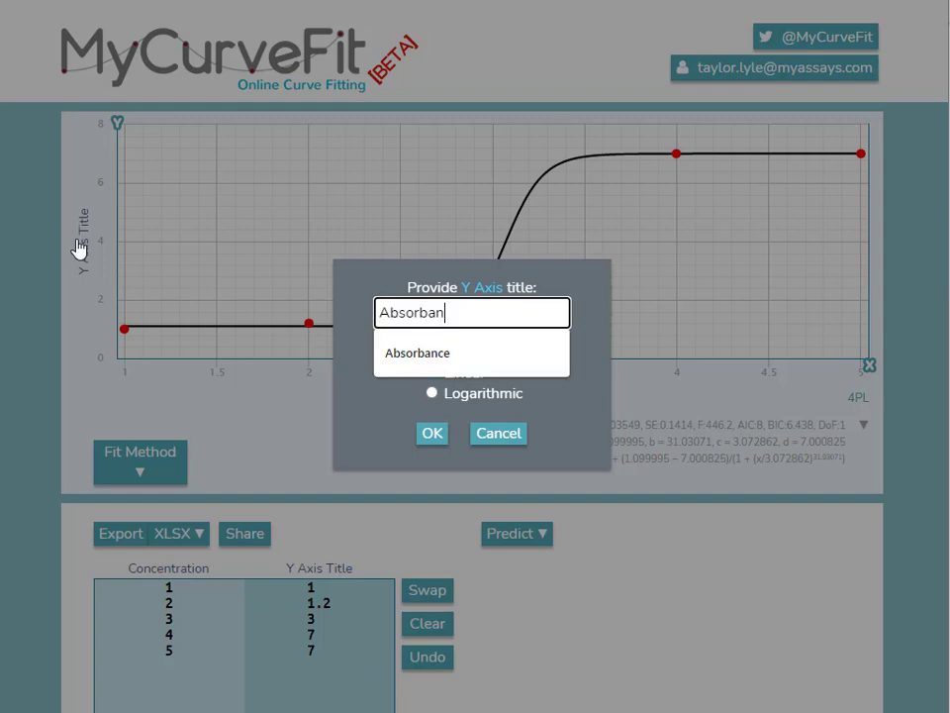
type("ce")
key("Return")
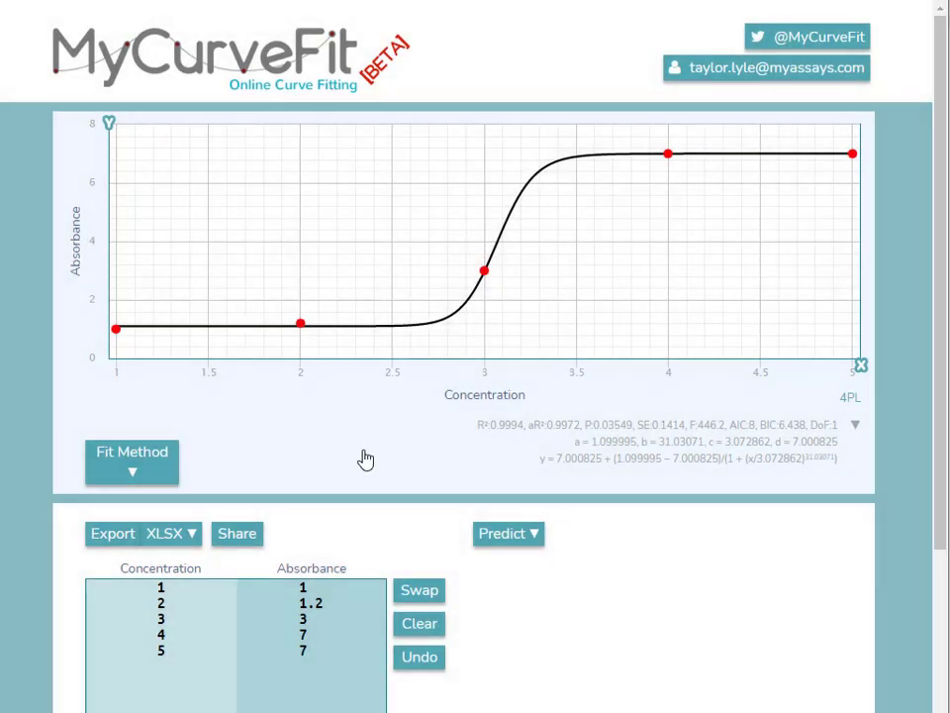
Try the Logarithmic type on the X axis and return it to Linear.
left_click(460, 396)
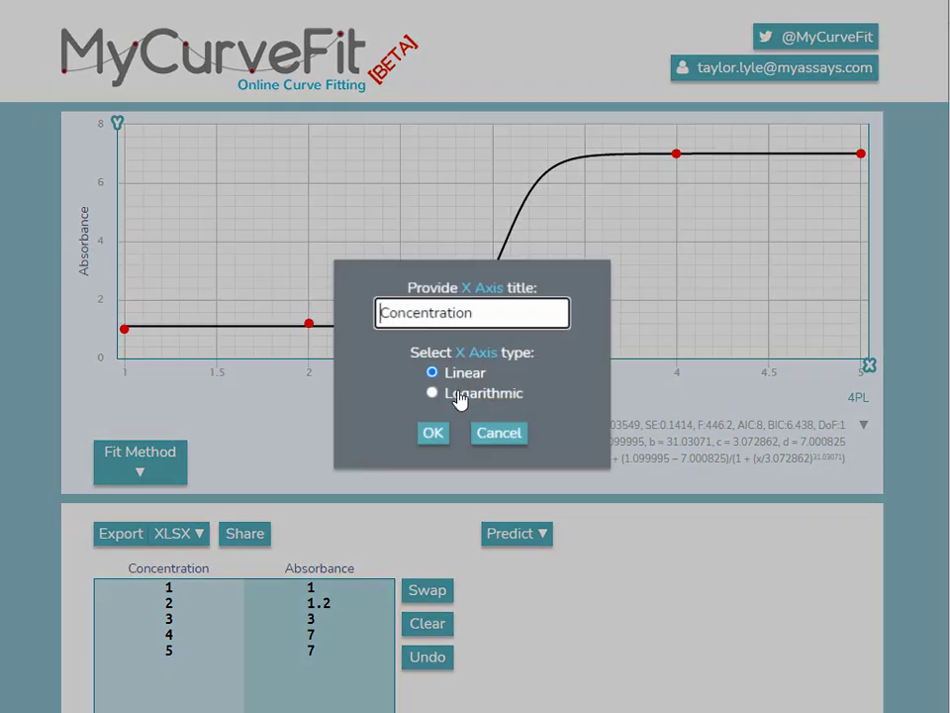
left_click(485, 397)
left_click(432, 433)
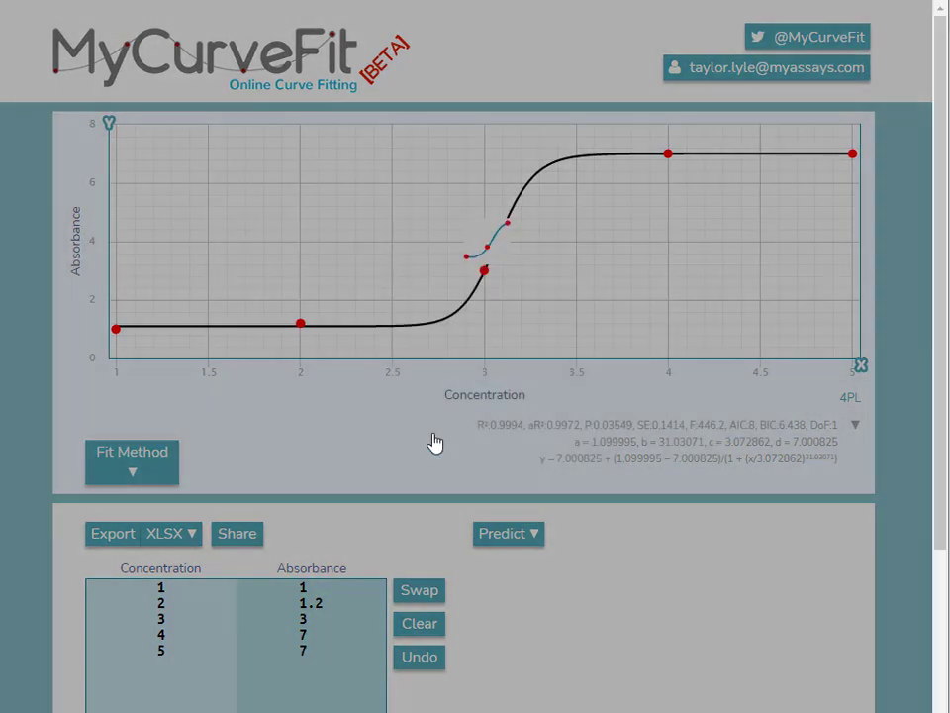
left_click(477, 396)
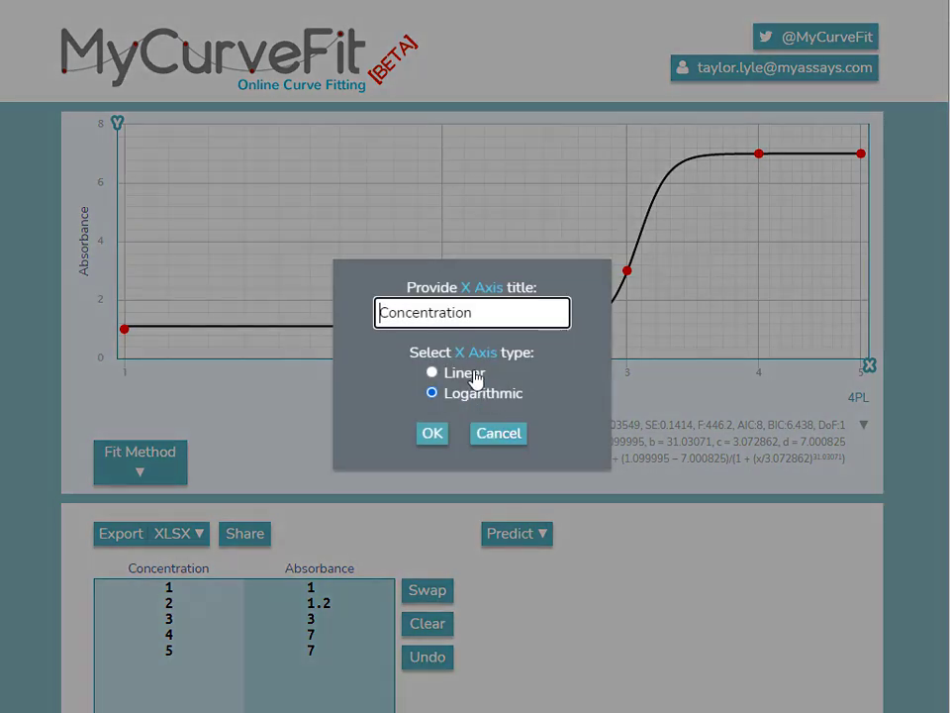
left_click(432, 436)
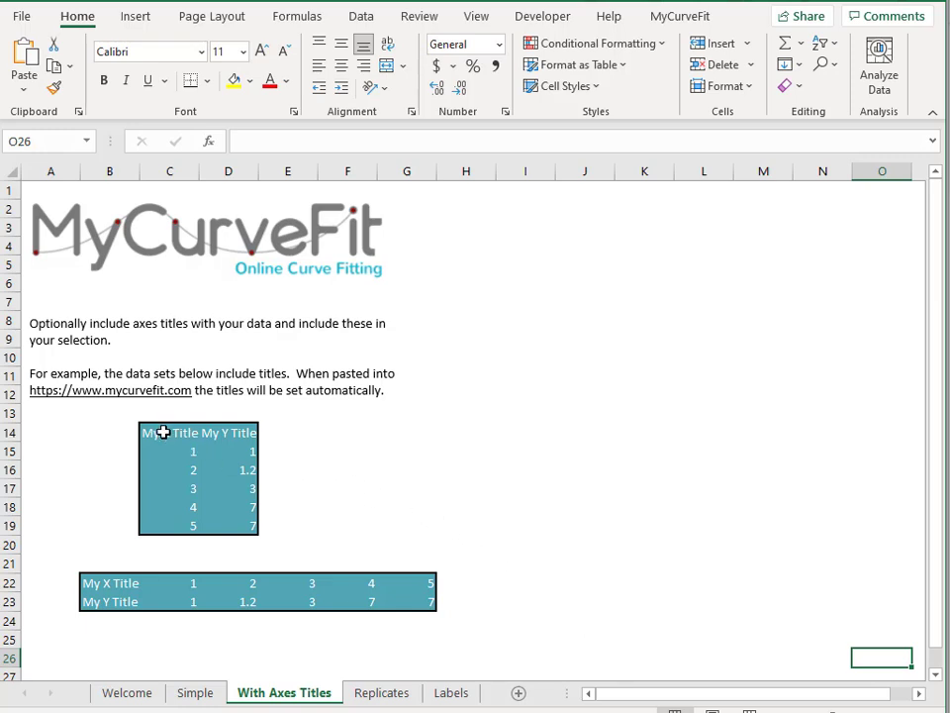
Copy the titled data in C14:D19 from Excel's With Axes Titles sheet and paste it into MyCurveFit's cleared data table.
left_click_drag(163, 432, 235, 532)
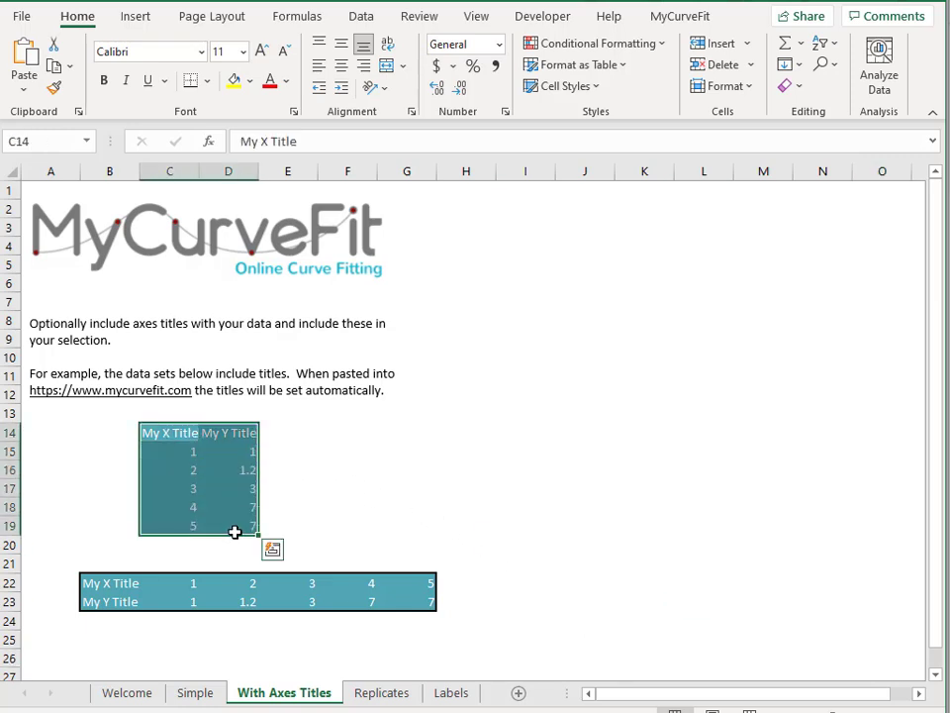
key("ctrl+c")
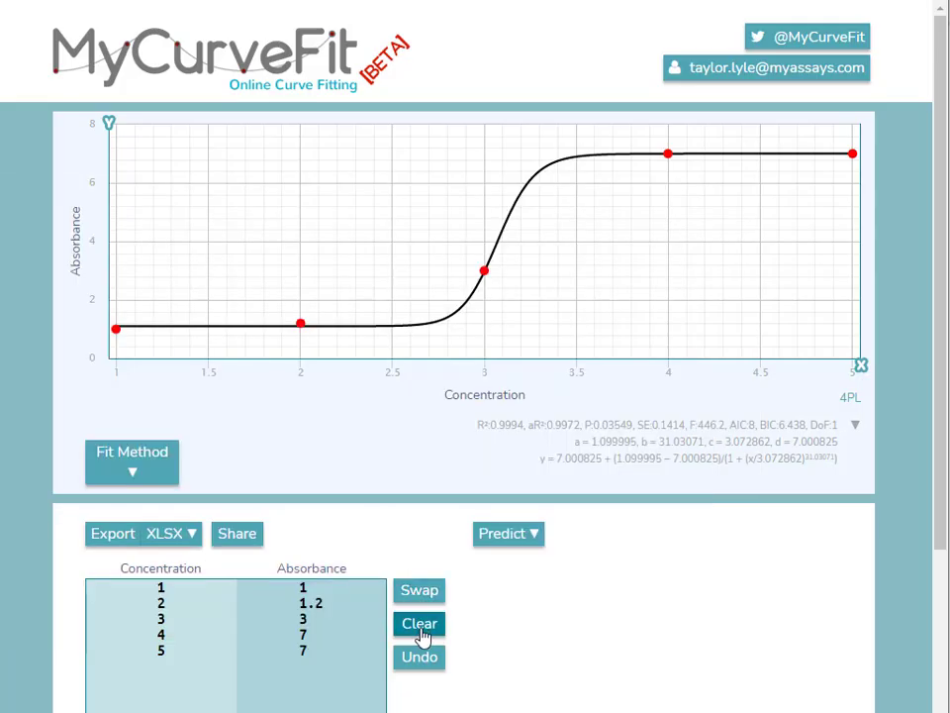
left_click(420, 624)
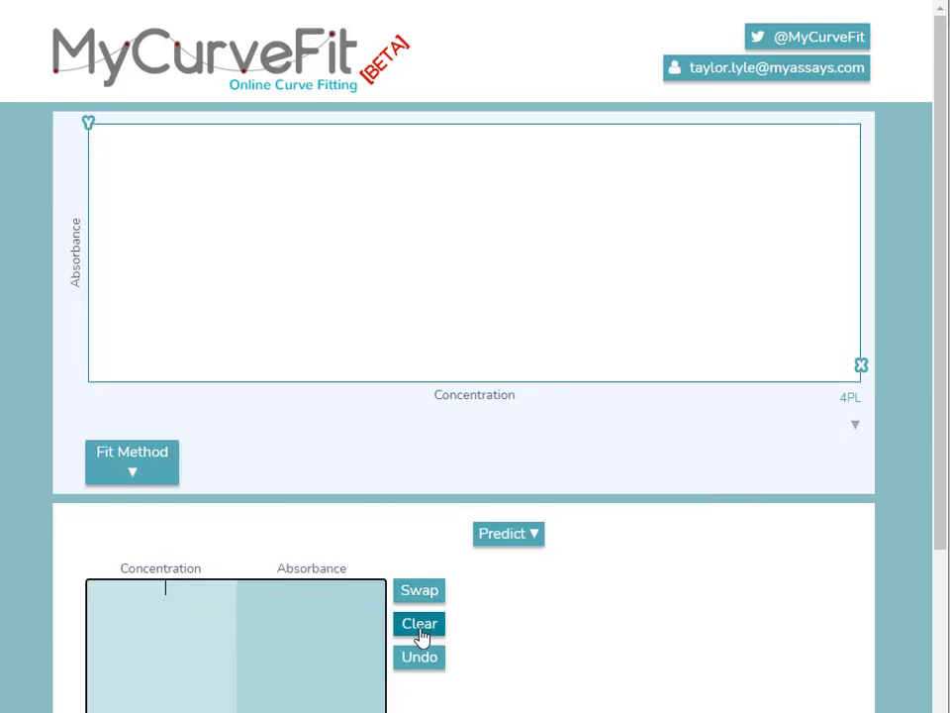
key("ctrl+v")
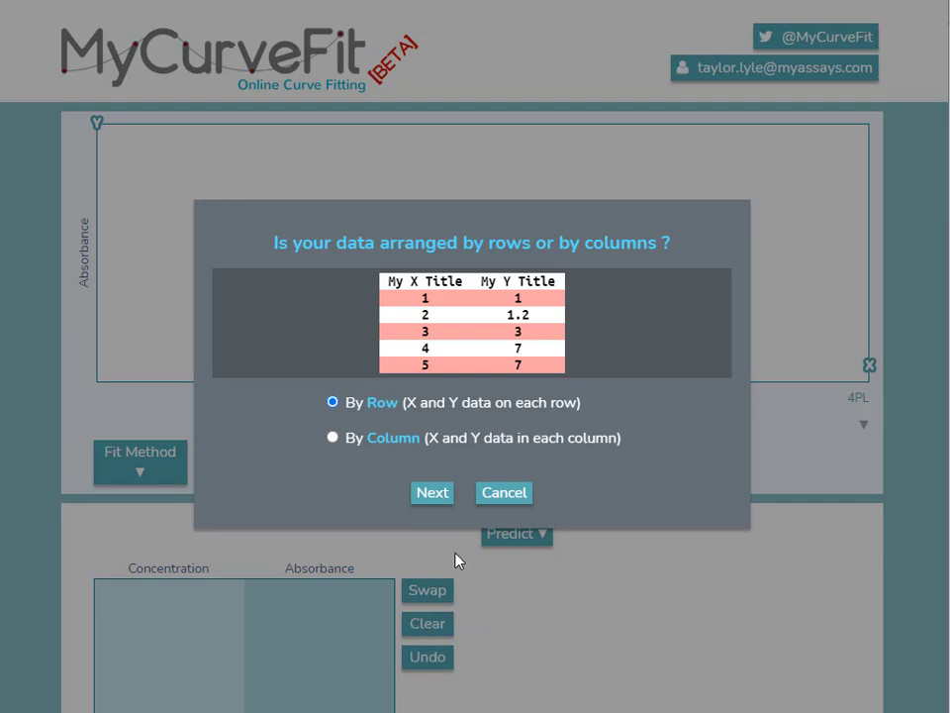
Import the titled data by row, using its first row for axis titles and My X Title as the X-axis column.
left_click(433, 493)
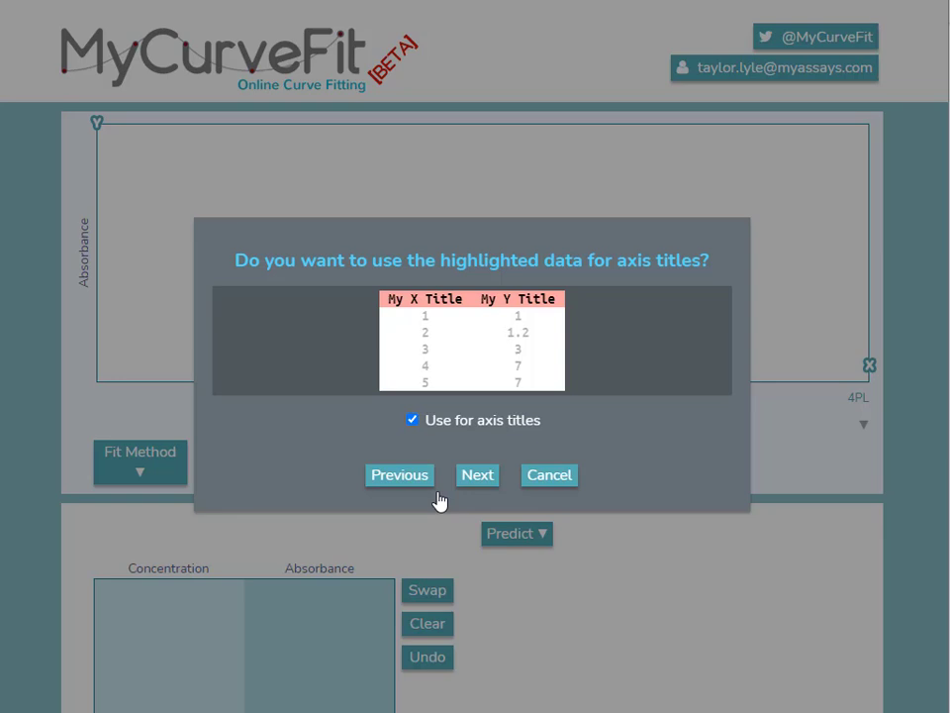
left_click(461, 423)
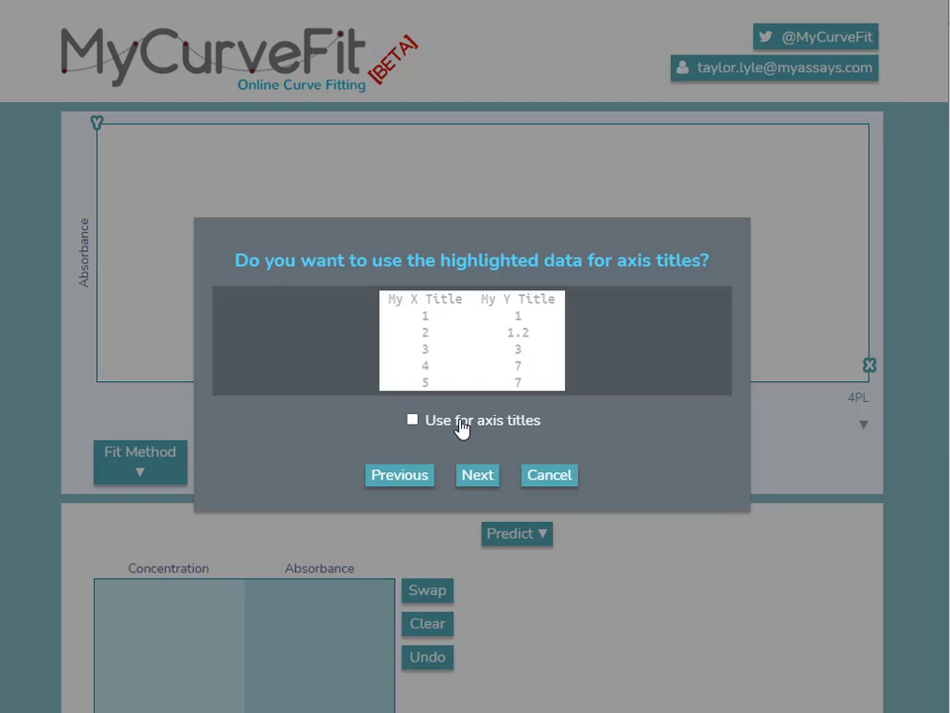
left_click(461, 425)
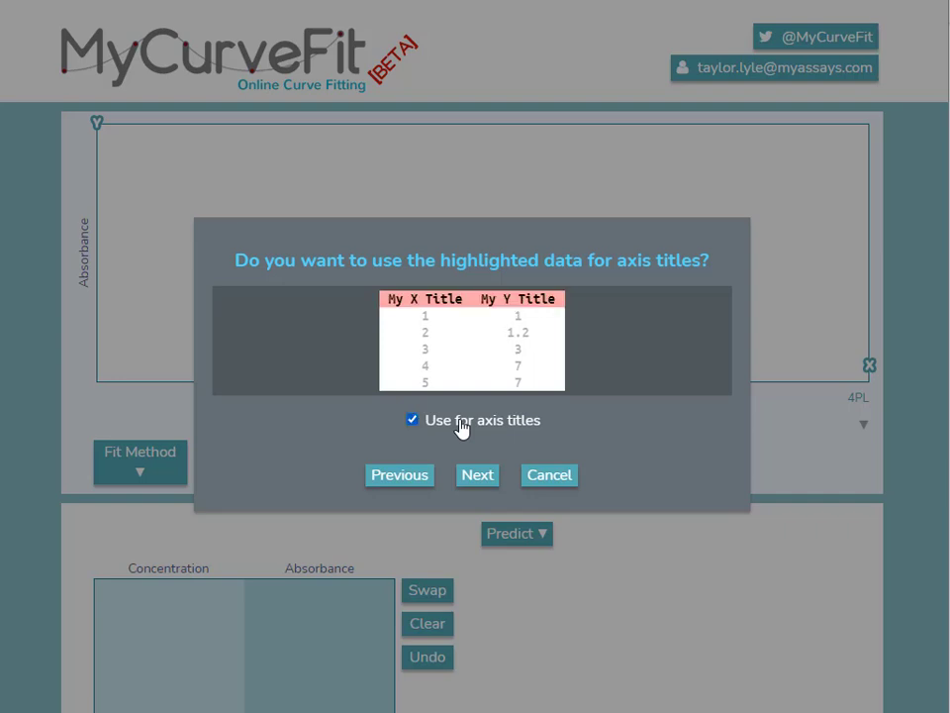
left_click(477, 476)
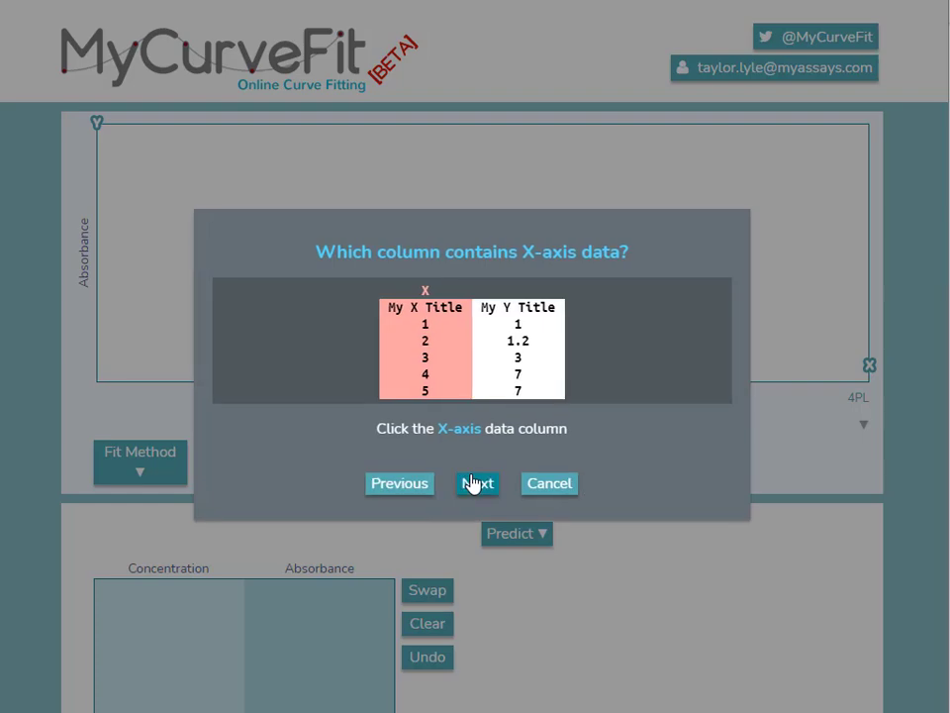
left_click(475, 485)
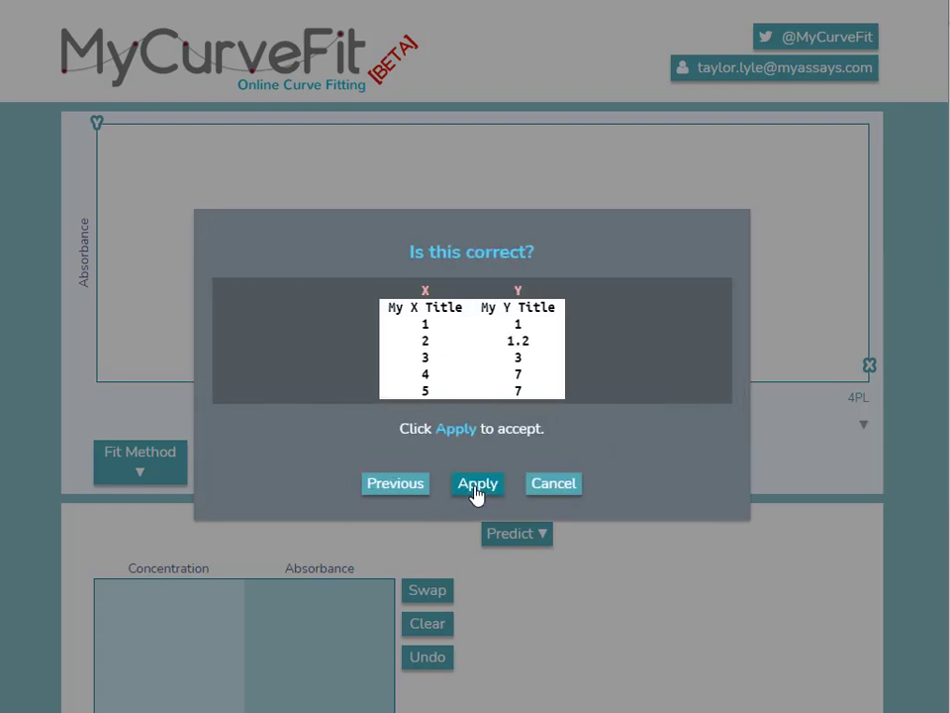
left_click(475, 485)
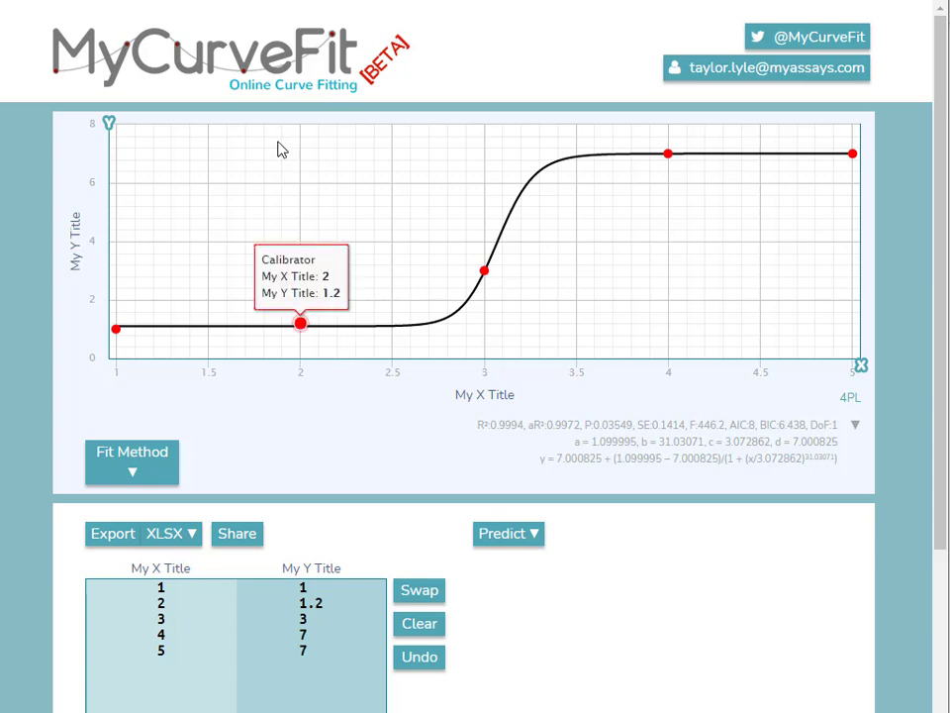
Zoom the chart in on the Y-axis range from 3 to 8.
left_click_drag(279, 149, 287, 276)
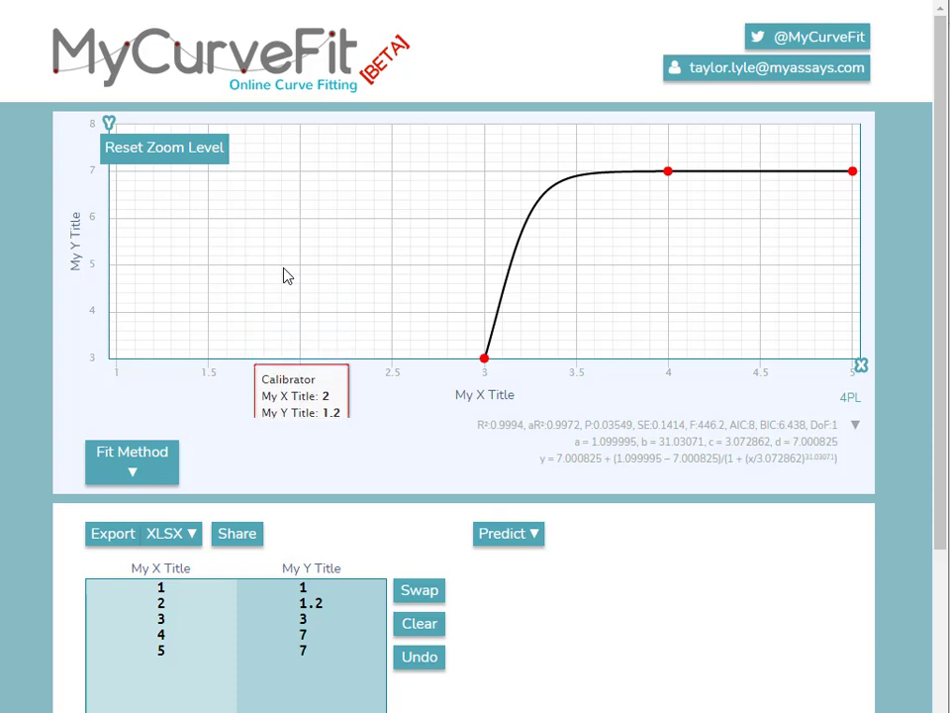
Reset the chart's zoom level and predict the My Y Title value for a My X Title input of 7.
left_click(195, 167)
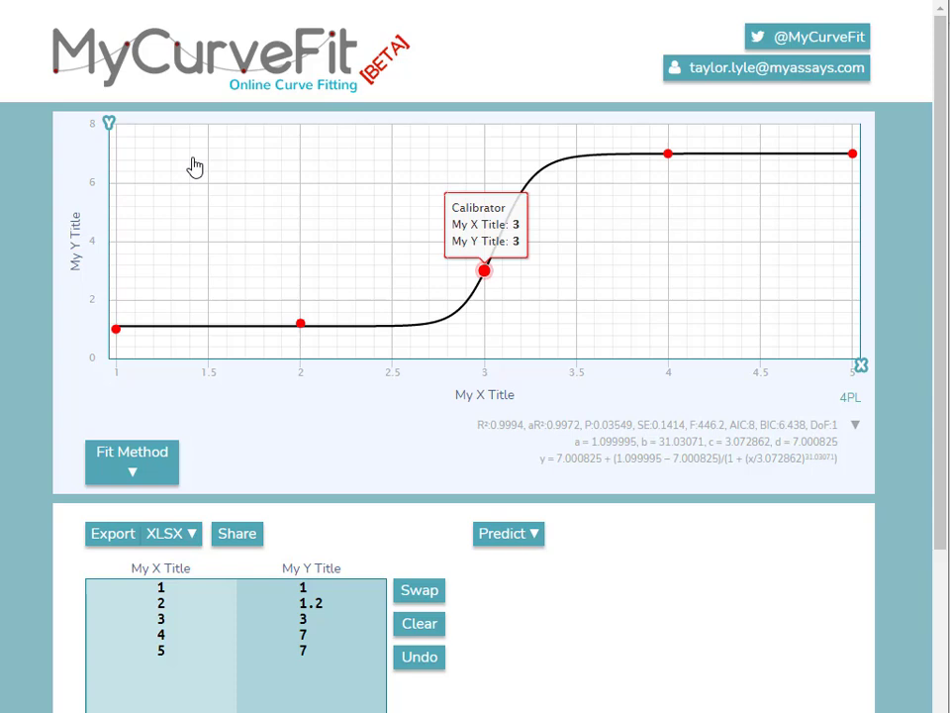
left_click(515, 539)
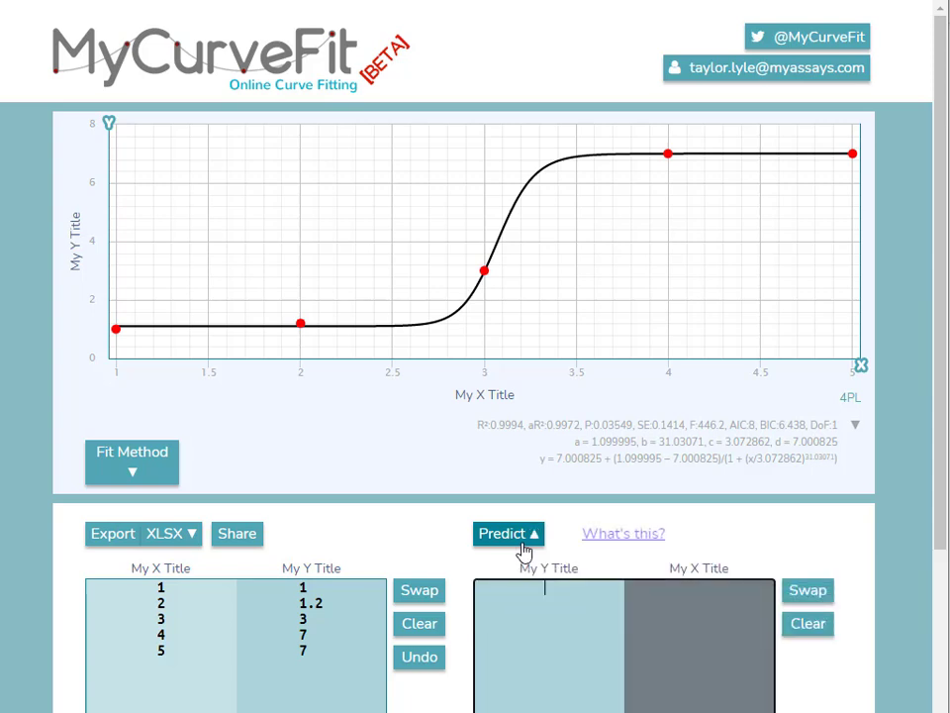
left_click(798, 594)
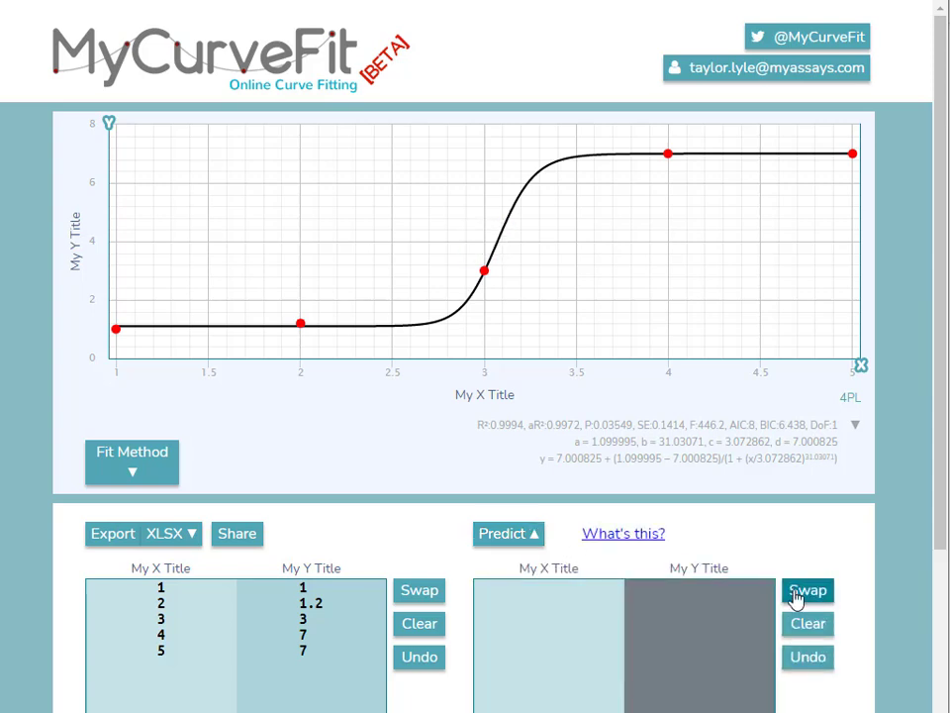
left_click(562, 601)
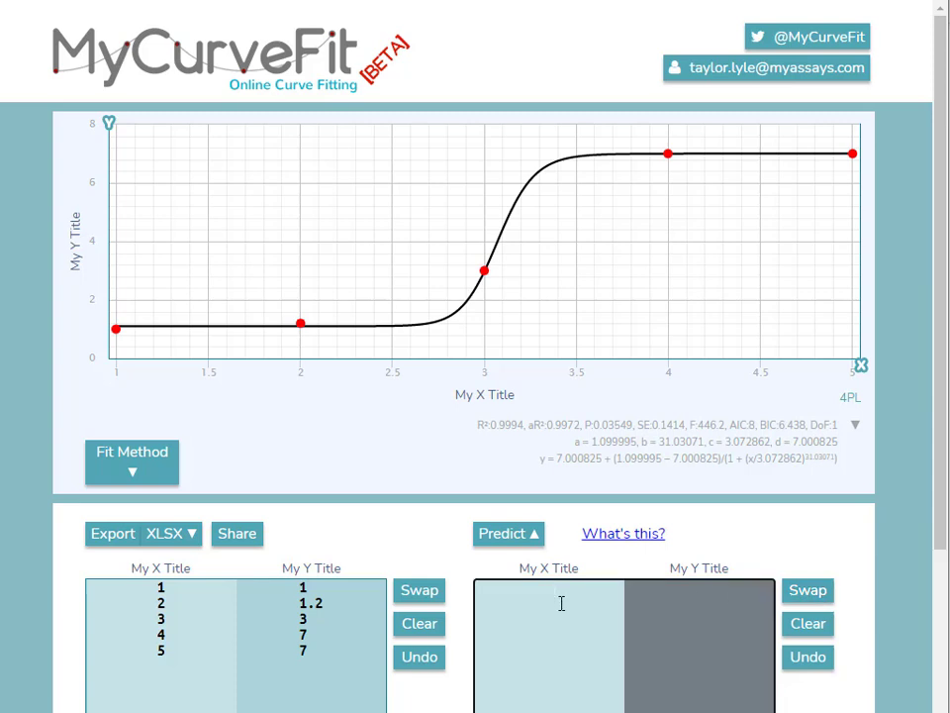
type("7")
key("Return")
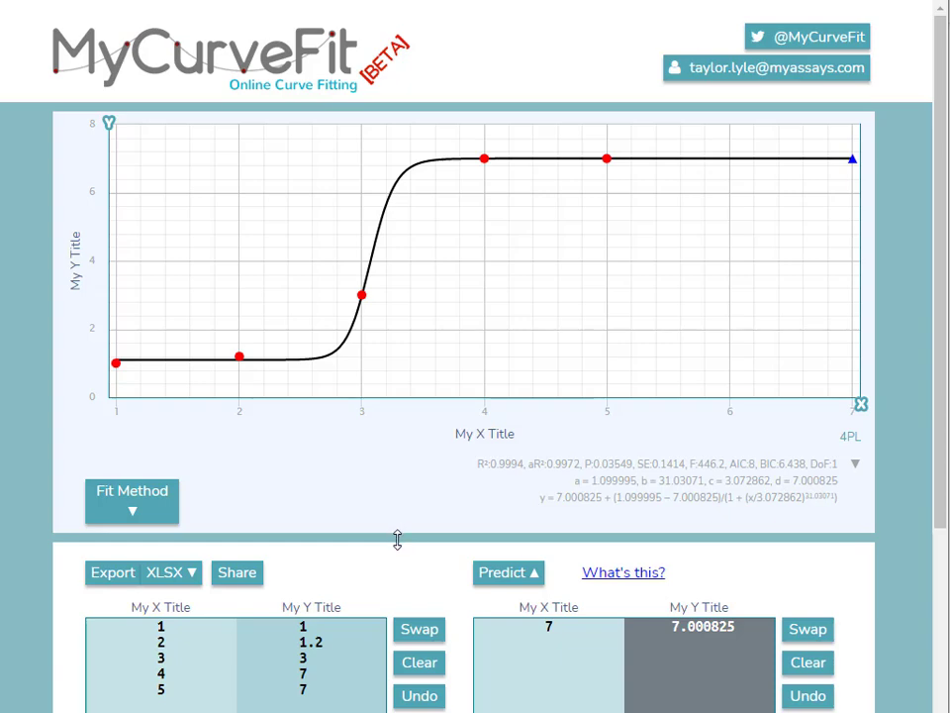
Make the chart area slightly taller and label the data point at X 1 as Standard1 with details 1:10 and a blue background.
mouse_move(397, 539)
left_mouse_down()
mouse_move(389, 709)
mouse_move(382, 550)
left_mouse_up()
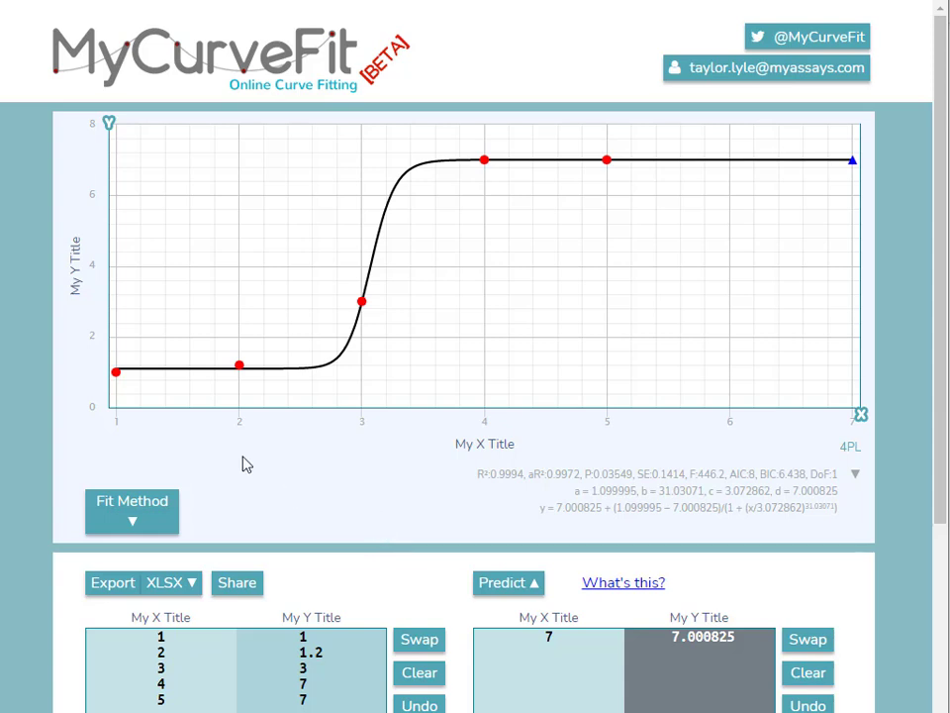
left_click(115, 373)
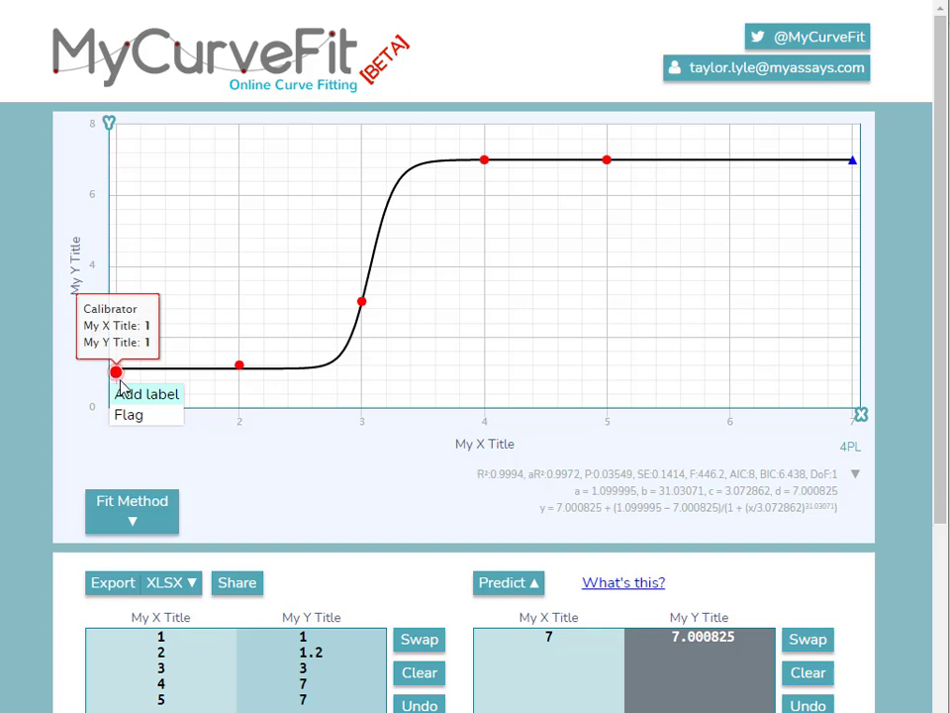
left_click(126, 395)
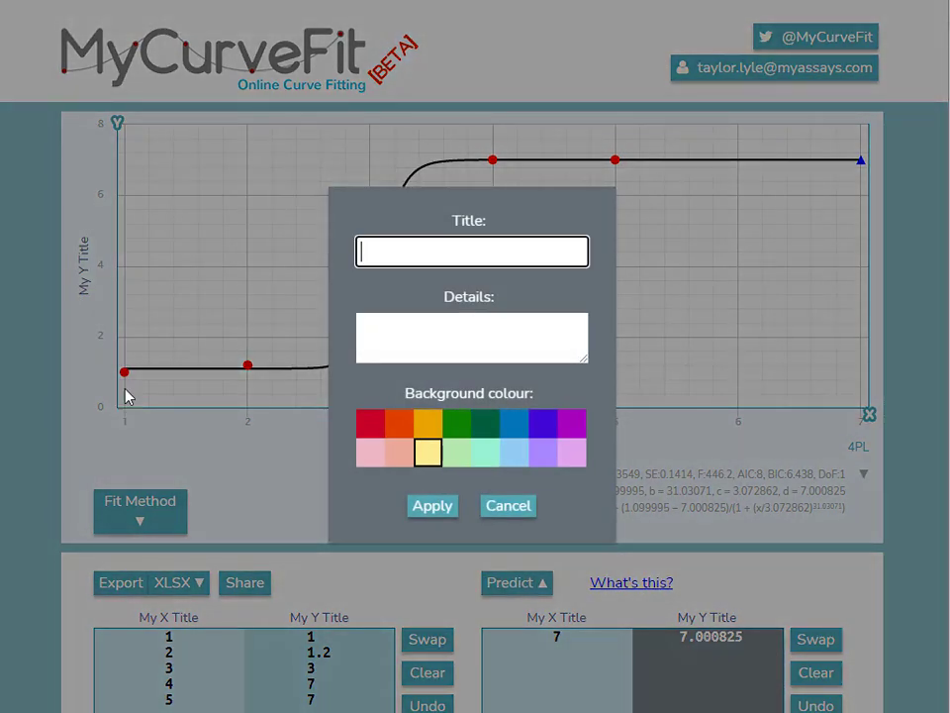
type("Standard1")
key("Tab")
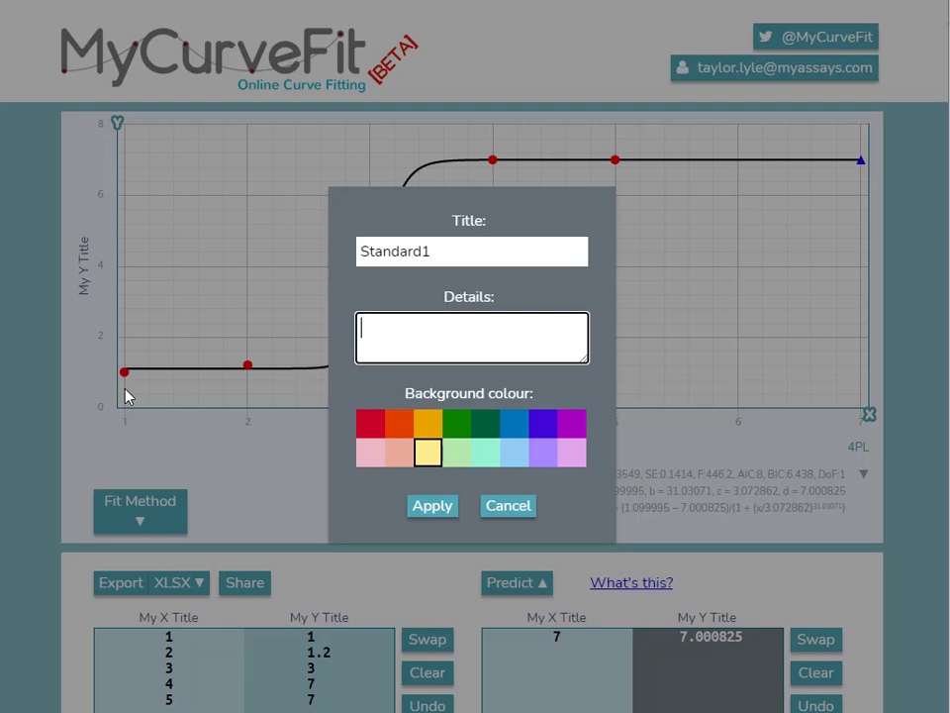
type("1:10")
left_click(505, 424)
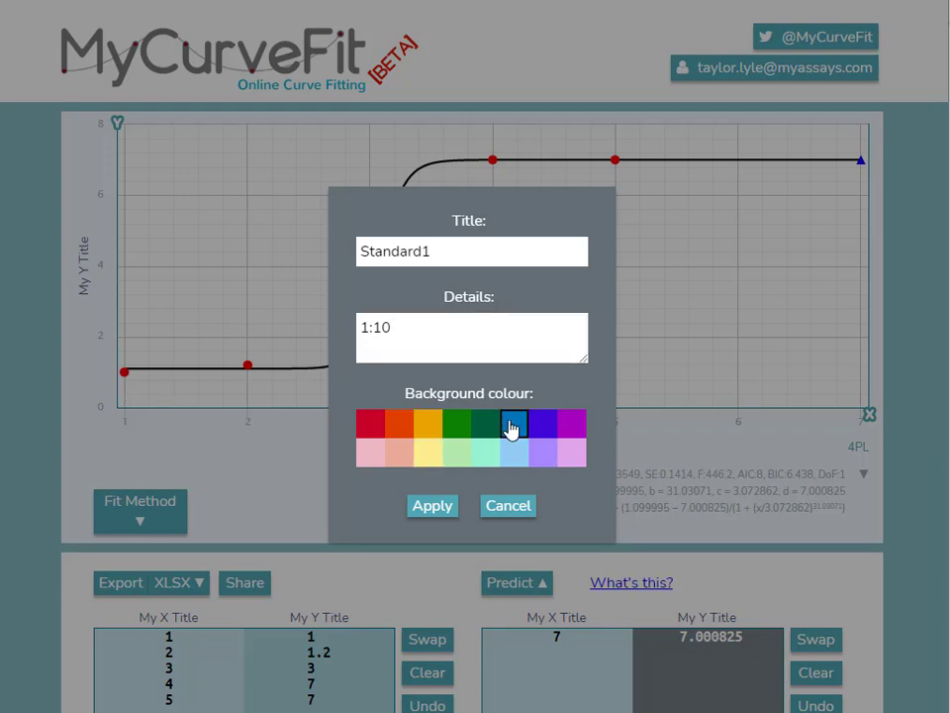
left_click(433, 506)
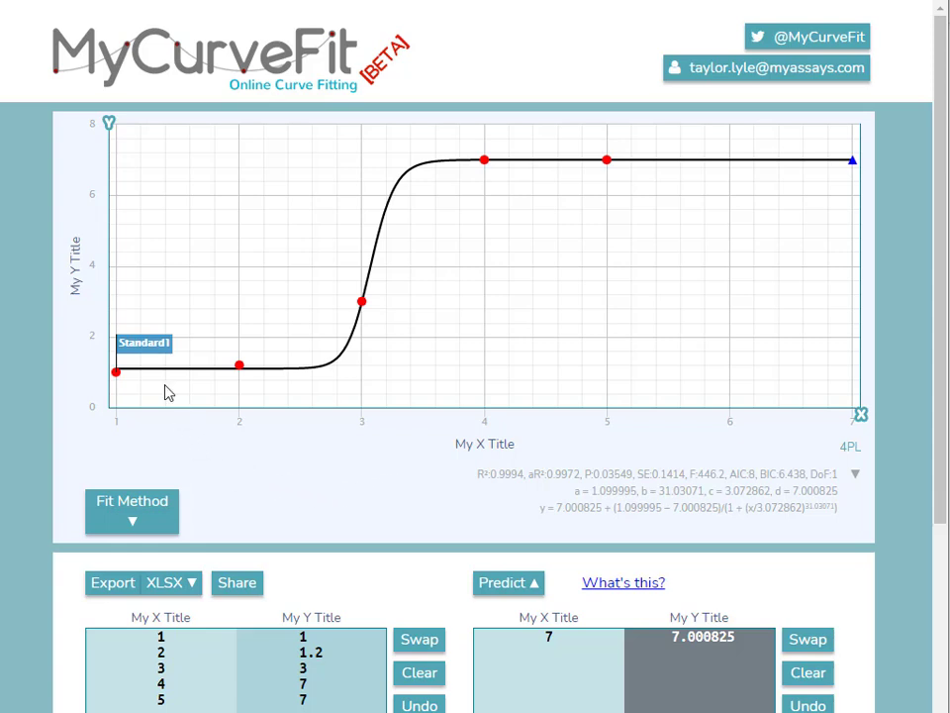
mouse_move(147, 351)
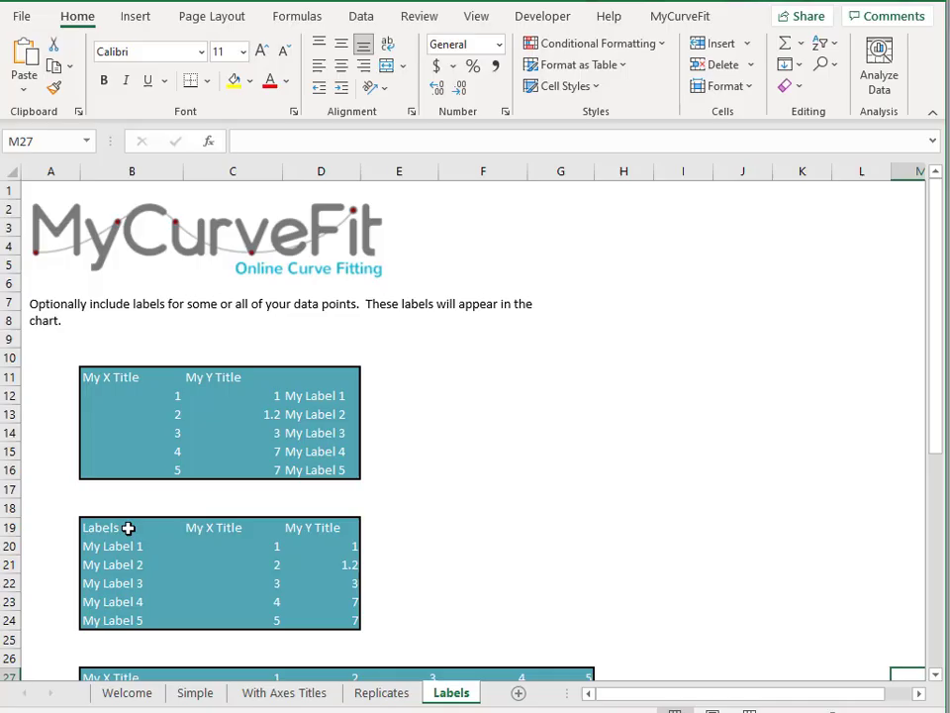
Copy the labelled data in B19:D24 from Excel's Labels sheet and paste it into MyCurveFit's cleared data table.
left_click_drag(127, 528, 327, 626)
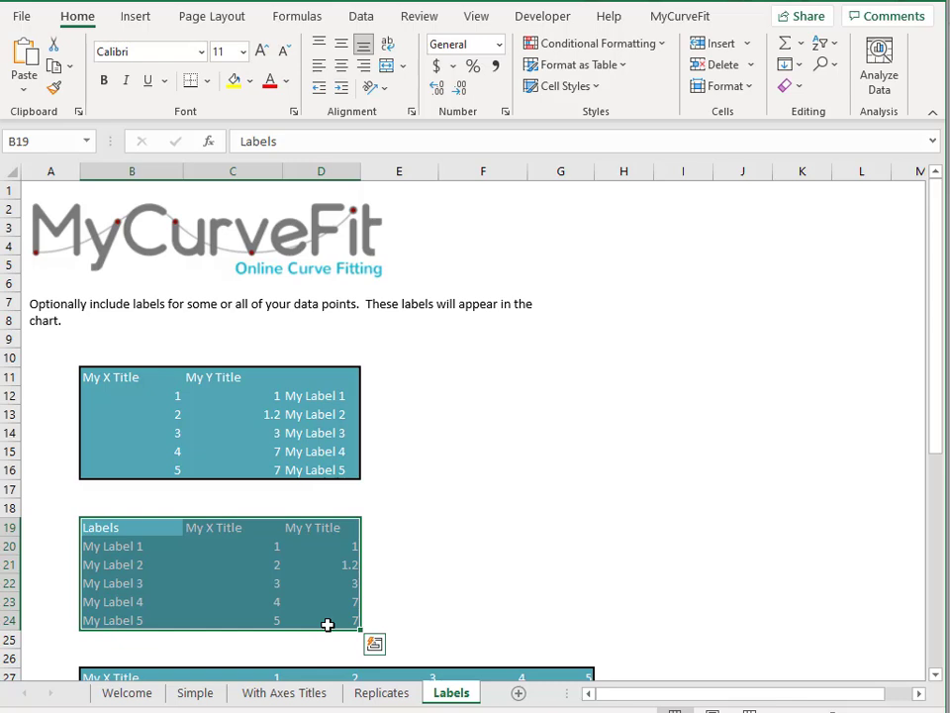
key("ctrl+c")
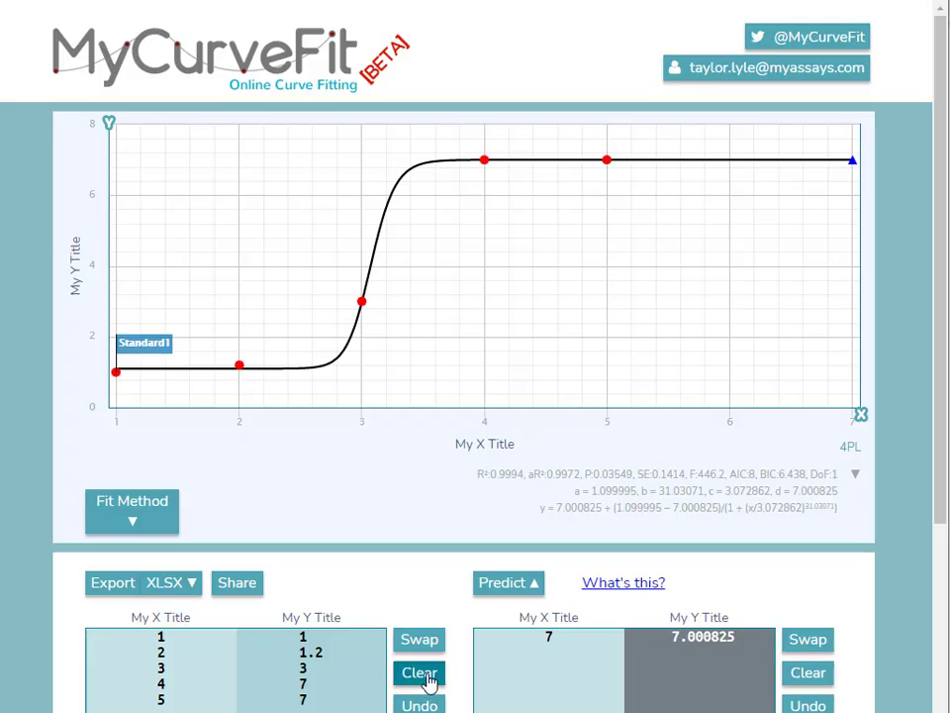
left_click(429, 687)
left_click(184, 643)
key("ctrl+v")
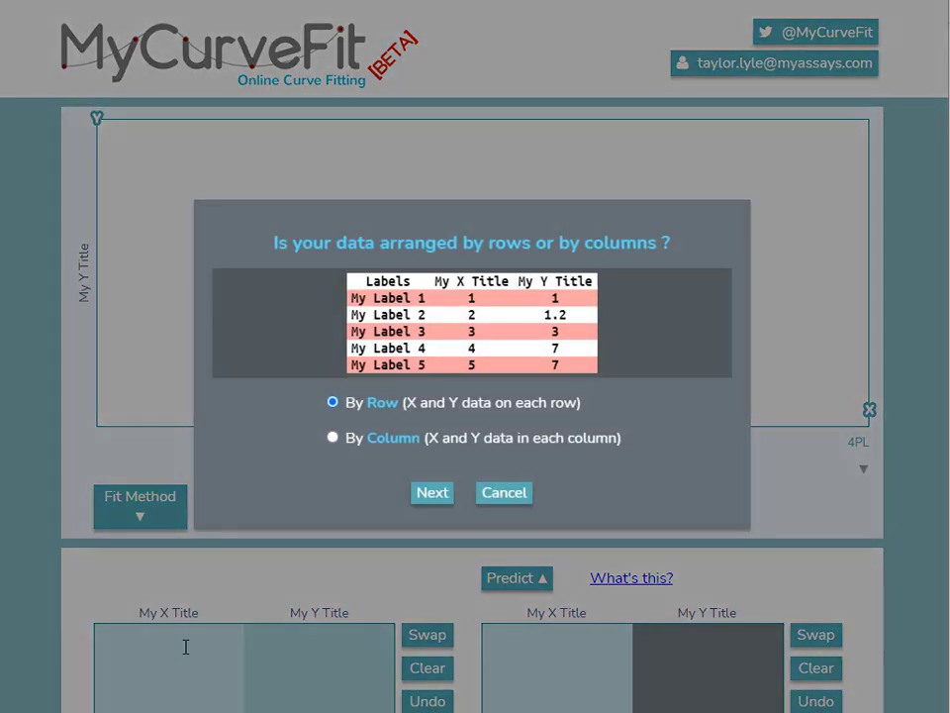
Import the labelled data by row, with first-row axis titles, My X Title as the X-axis column and the Labels column as point labels.
left_click(445, 505)
left_click(480, 485)
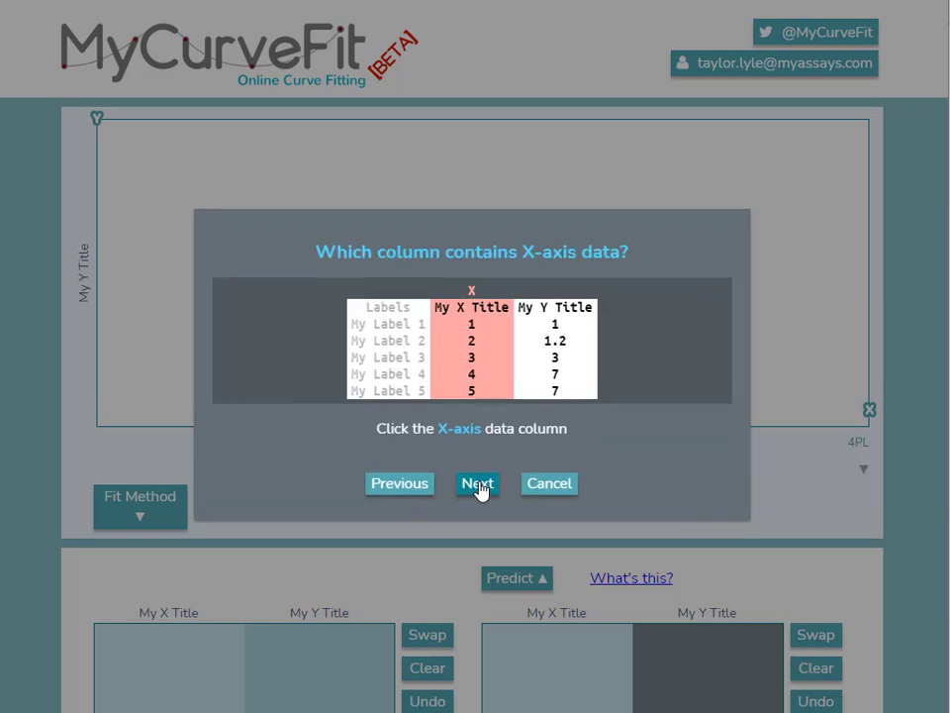
left_click(477, 484)
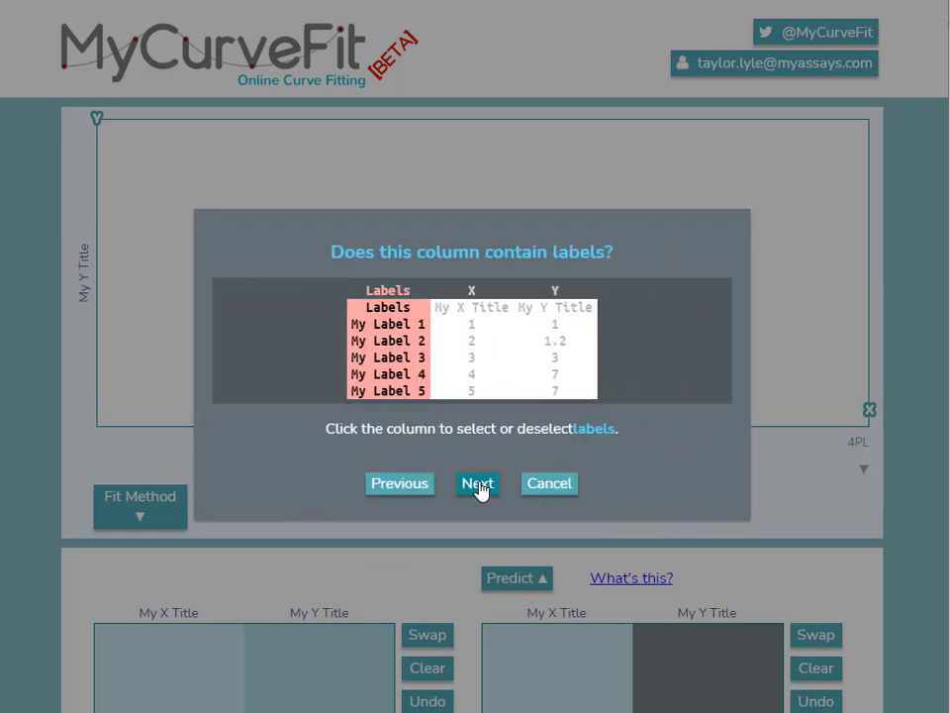
left_click(410, 401)
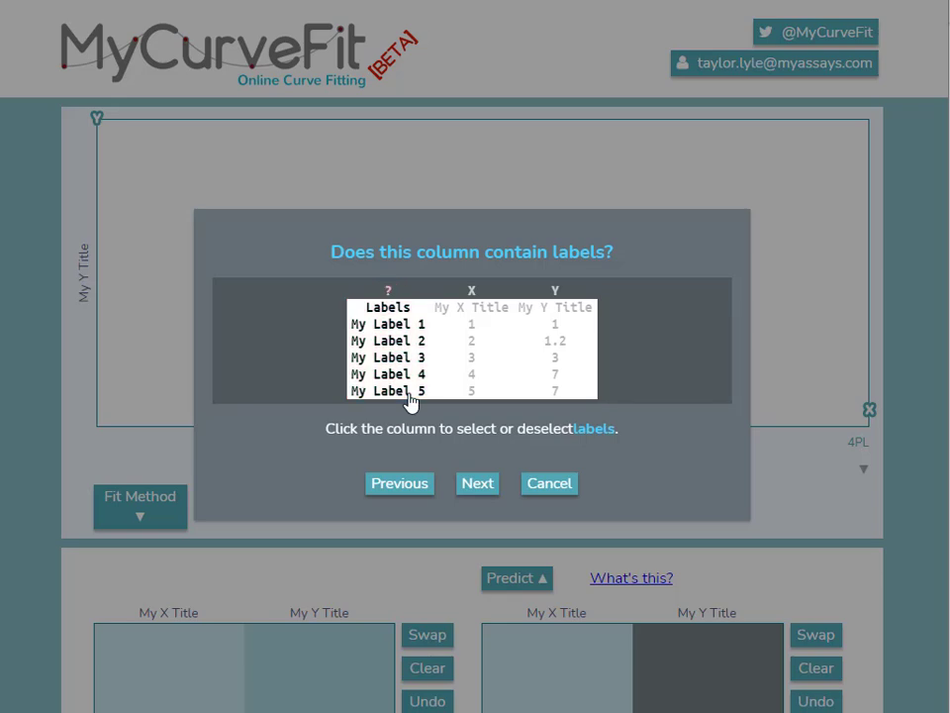
left_click(410, 401)
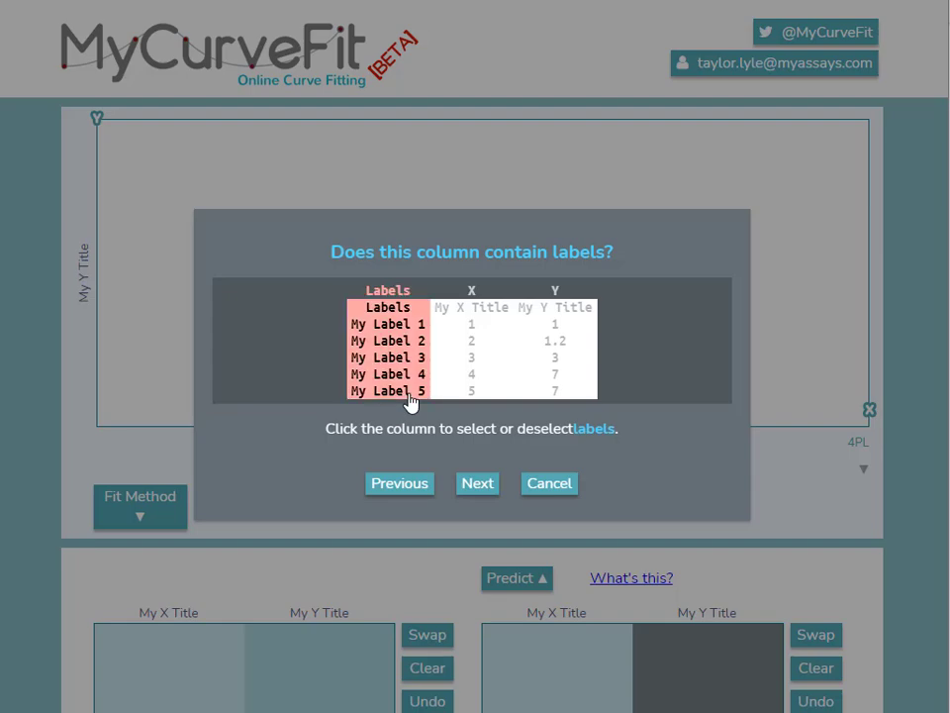
left_click(478, 486)
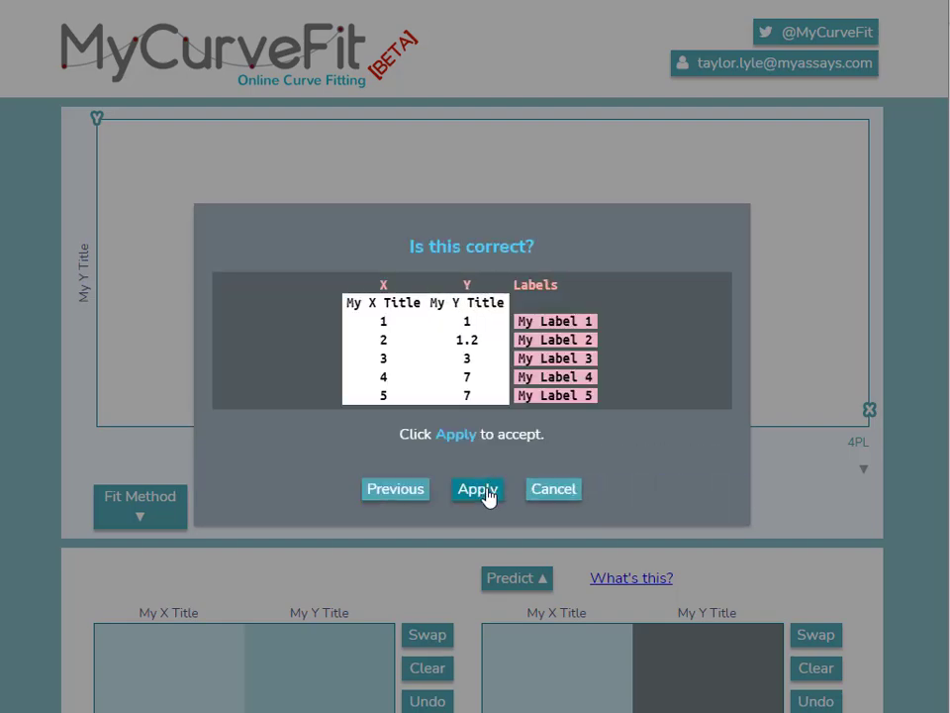
left_click(483, 491)
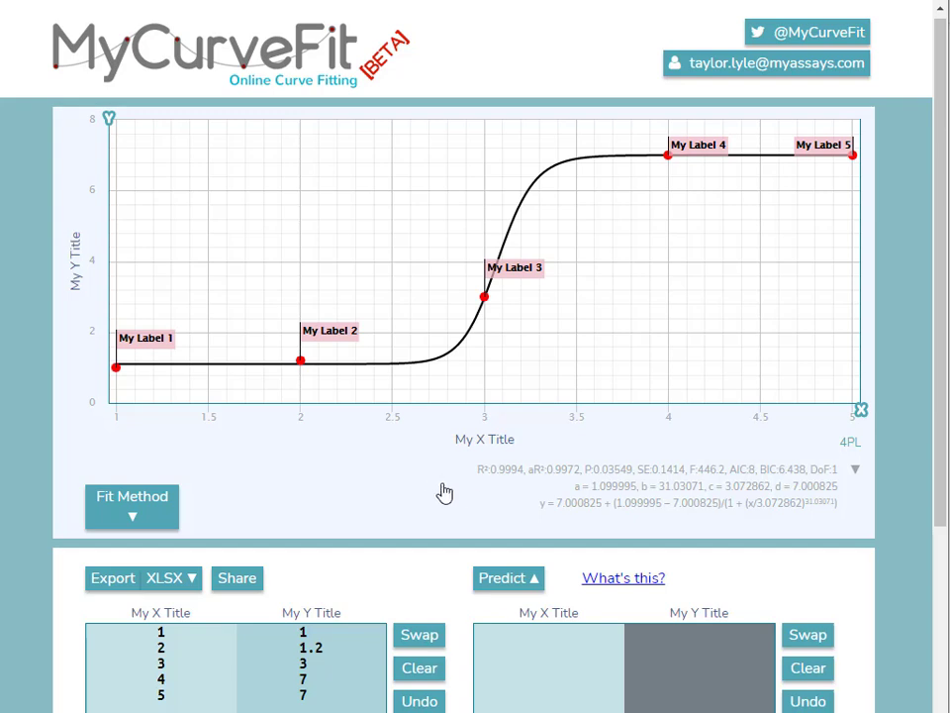
Flag the My Label 1 data point and remove the flagged point from the data.
mouse_move(180, 346)
left_click(115, 367)
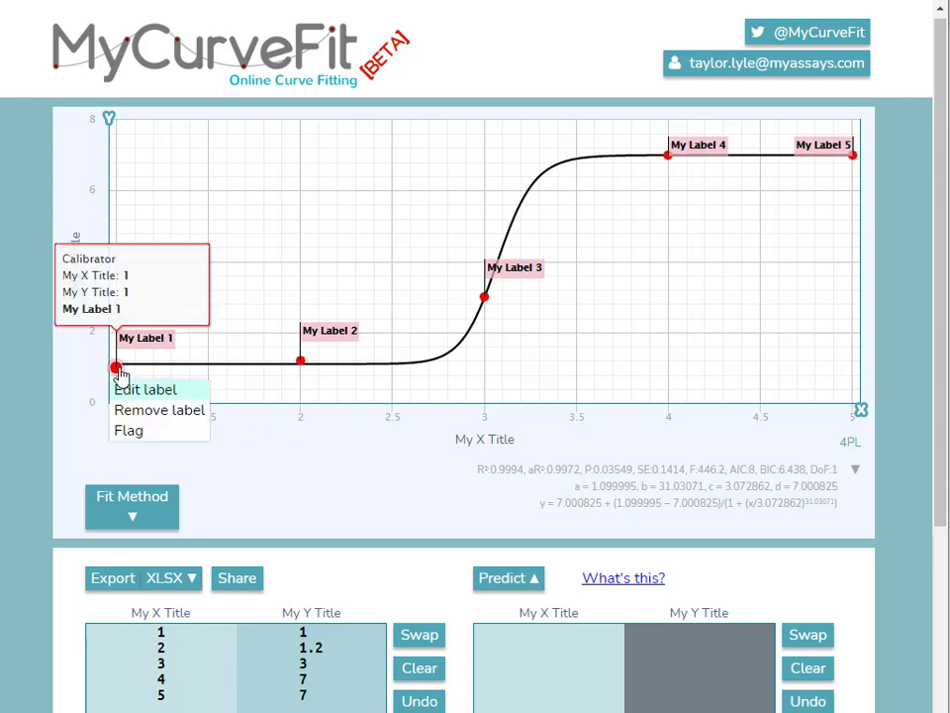
left_click(134, 431)
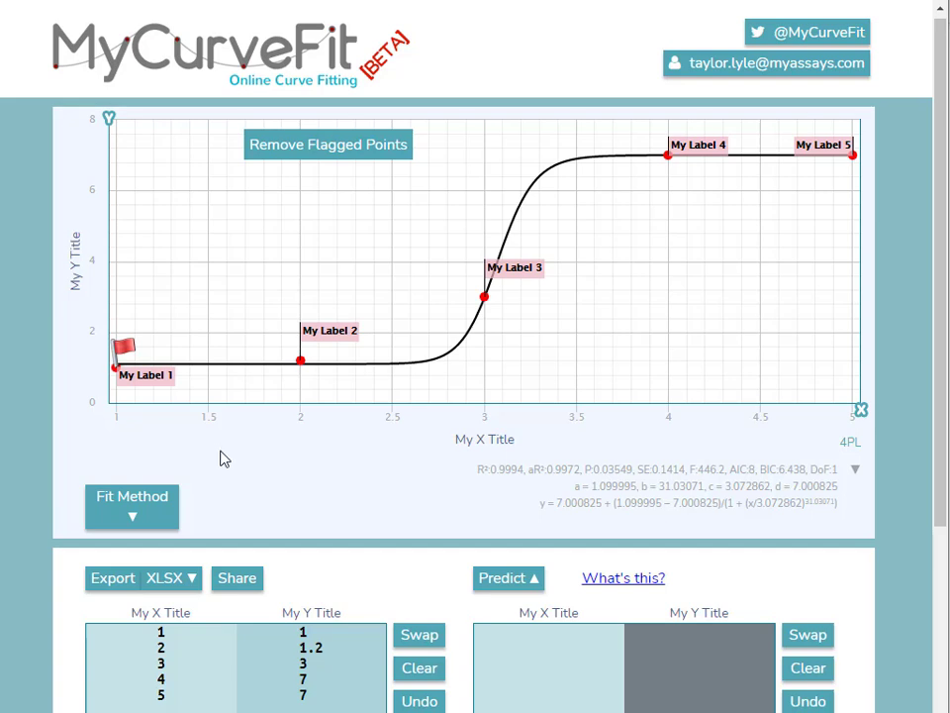
mouse_move(317, 269)
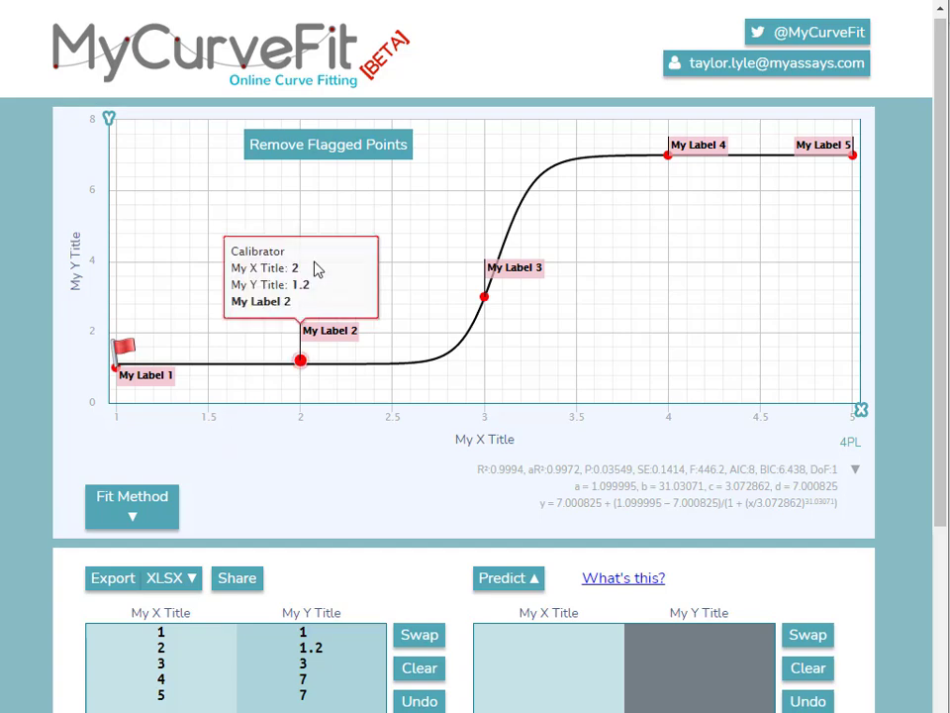
left_click(332, 154)
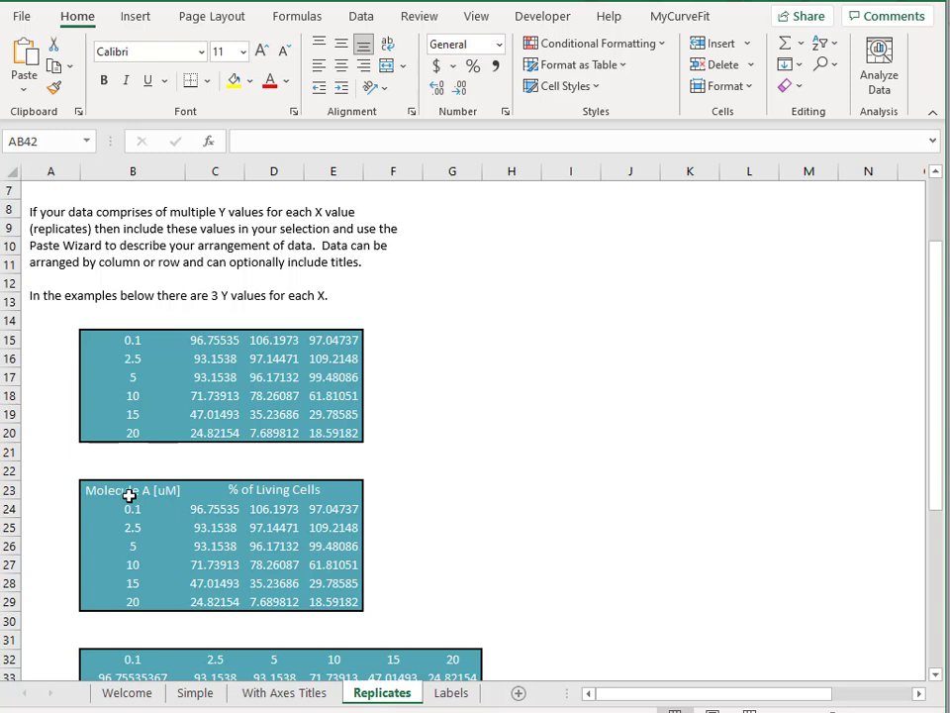
Copy the titled replicate data in B23:E29 from Excel's Replicates sheet and paste it into MyCurveFit's cleared data table.
left_click_drag(129, 490, 276, 607)
key("ctrl+c")
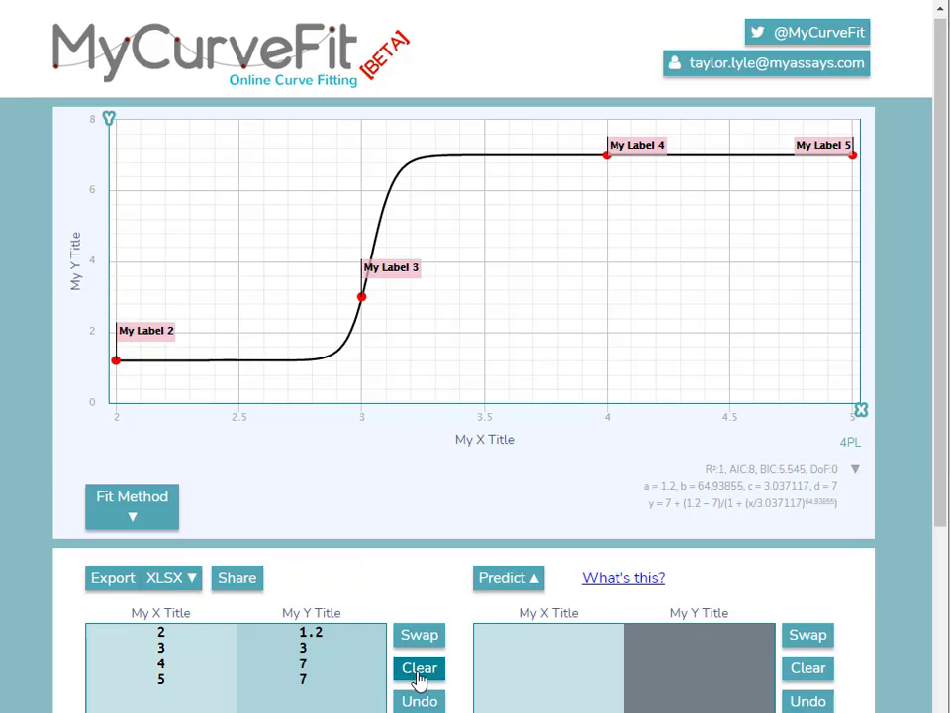
key("alt+Tab")
left_click(418, 668)
key("ctrl+v")
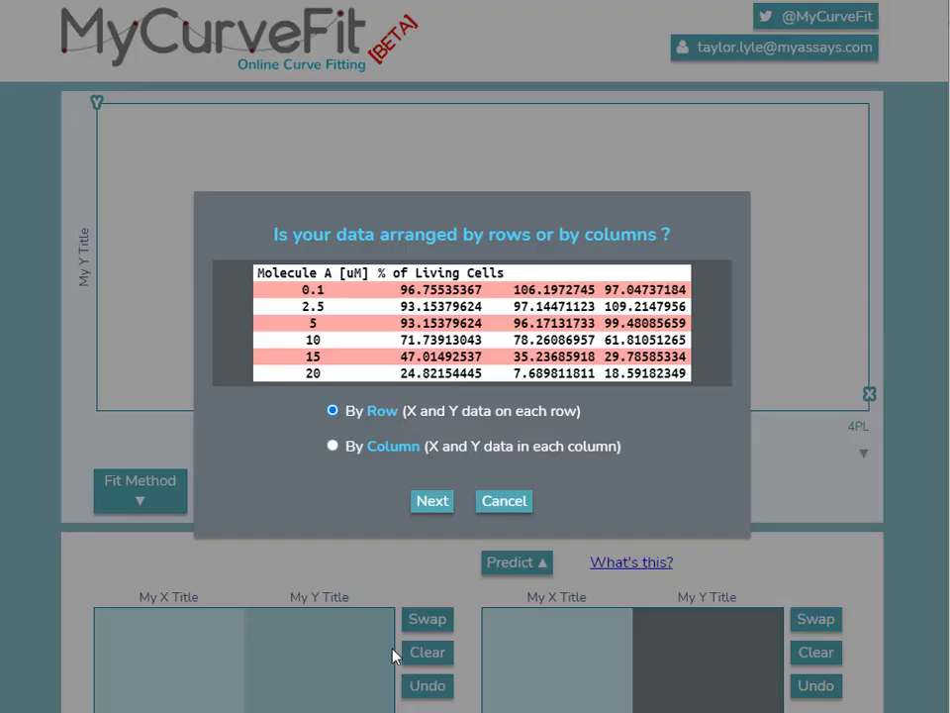
Import the replicates by row with first-row axis titles, Molecule A [uM] as X and the three % of Living Cells columns as Y.
left_click(443, 504)
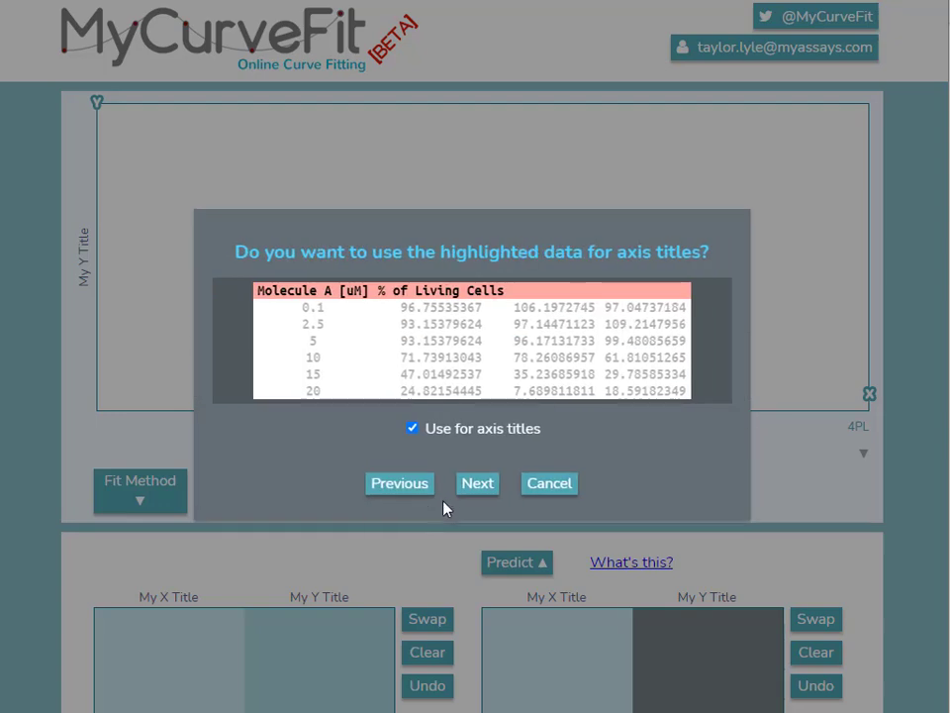
left_click(477, 488)
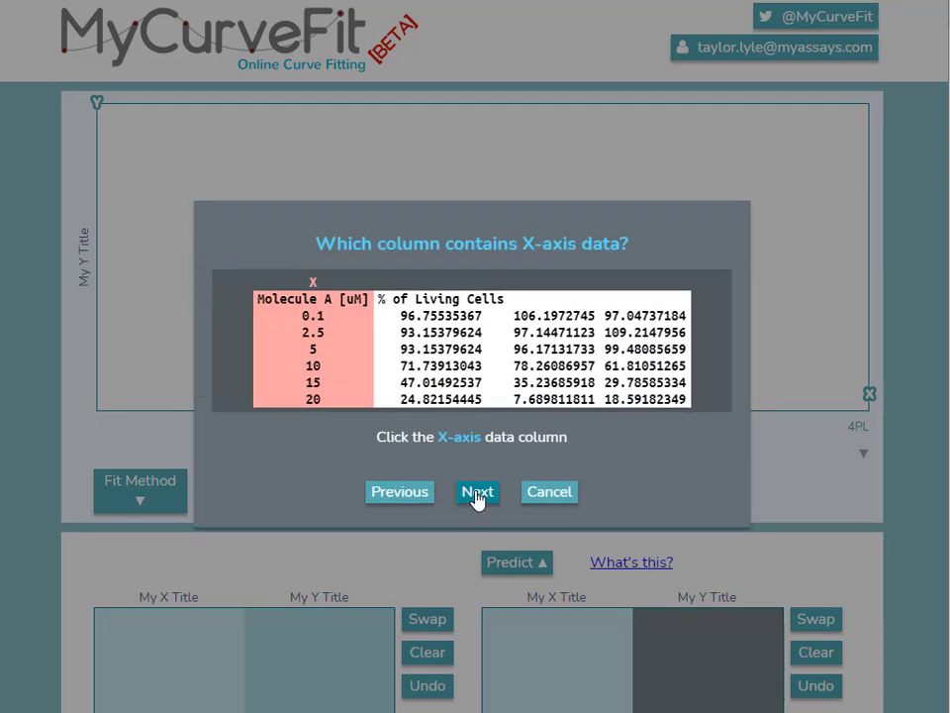
left_click(476, 493)
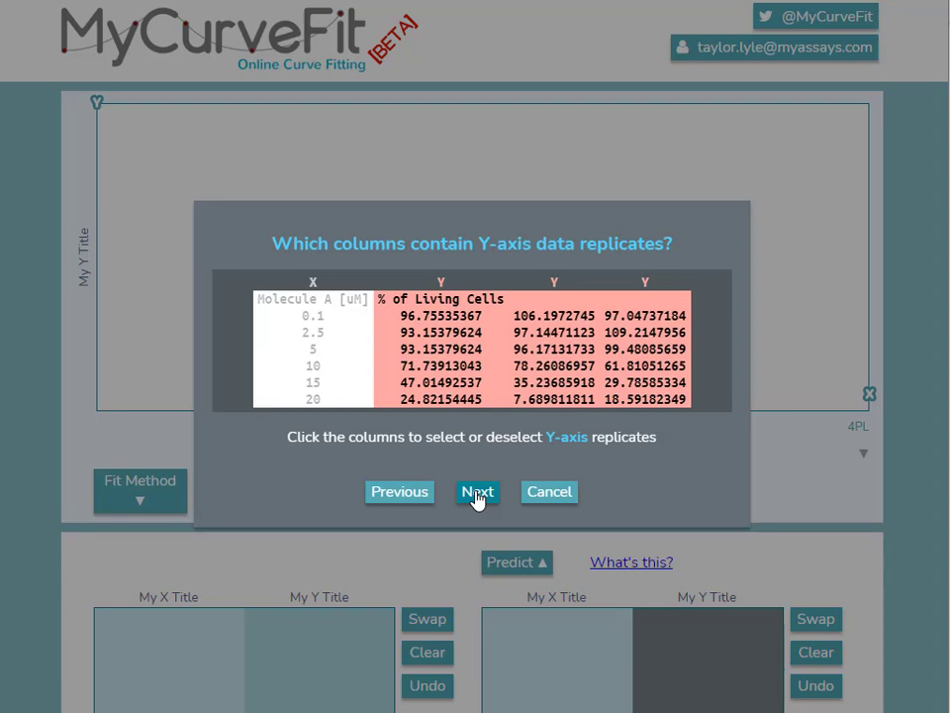
left_click(475, 495)
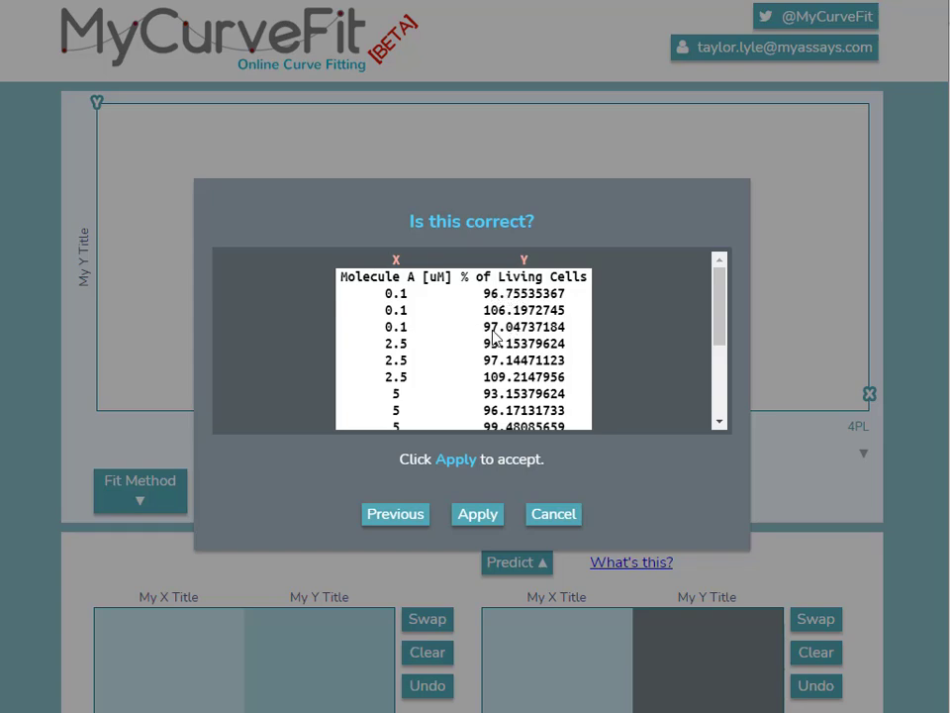
left_click(469, 522)
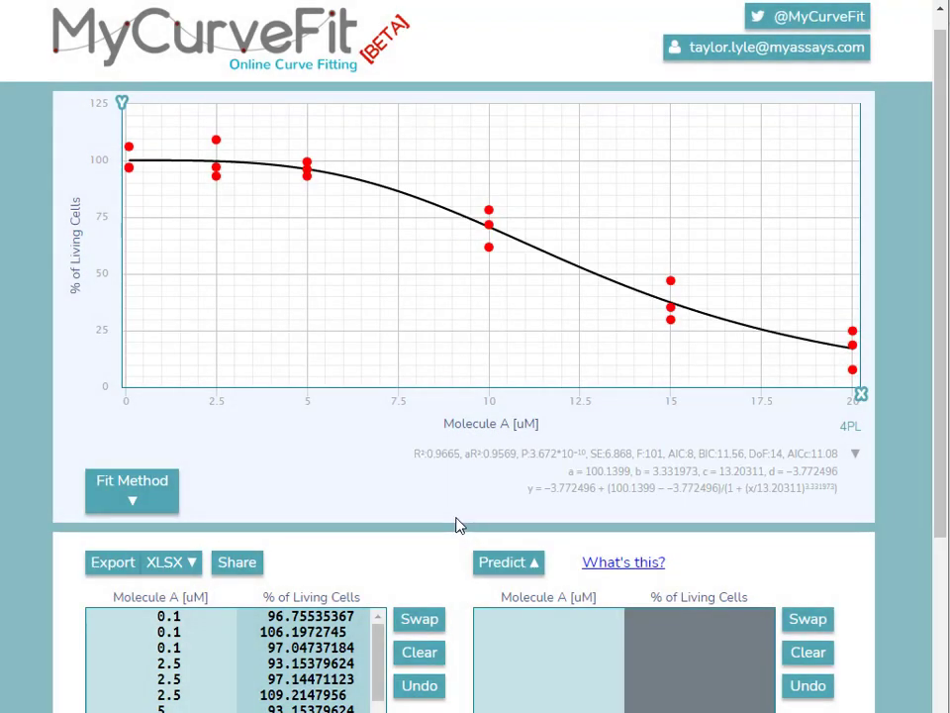
Export the replicate fit in XLSX (Excel 2007 and later) format and review the chart, equation, coefficients, measures and data in the Excel report.
mouse_move(213, 188)
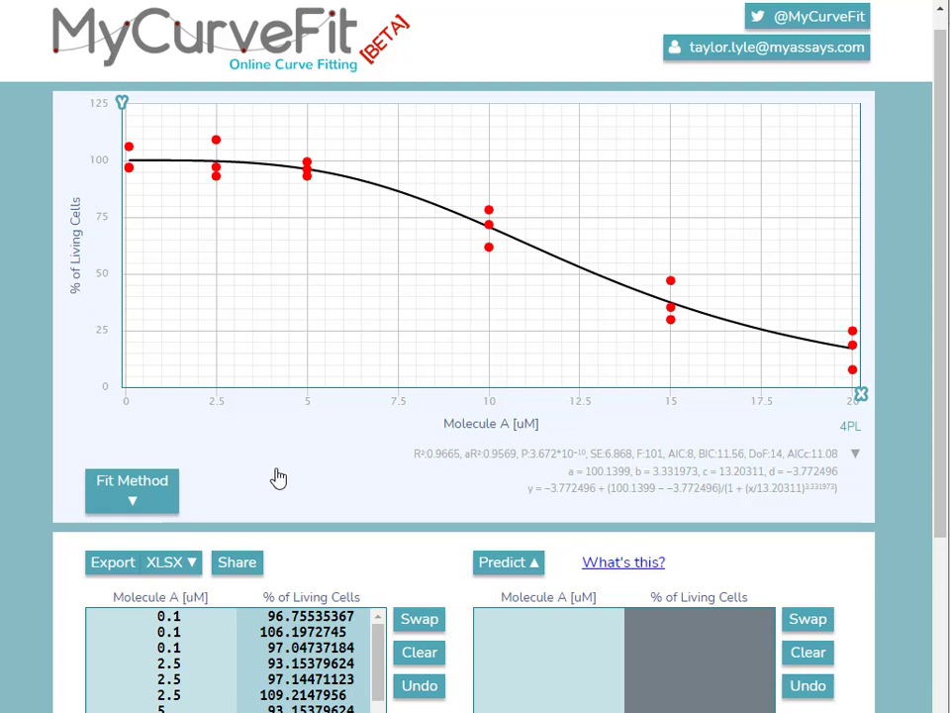
scroll(278, 479, "down", 1)
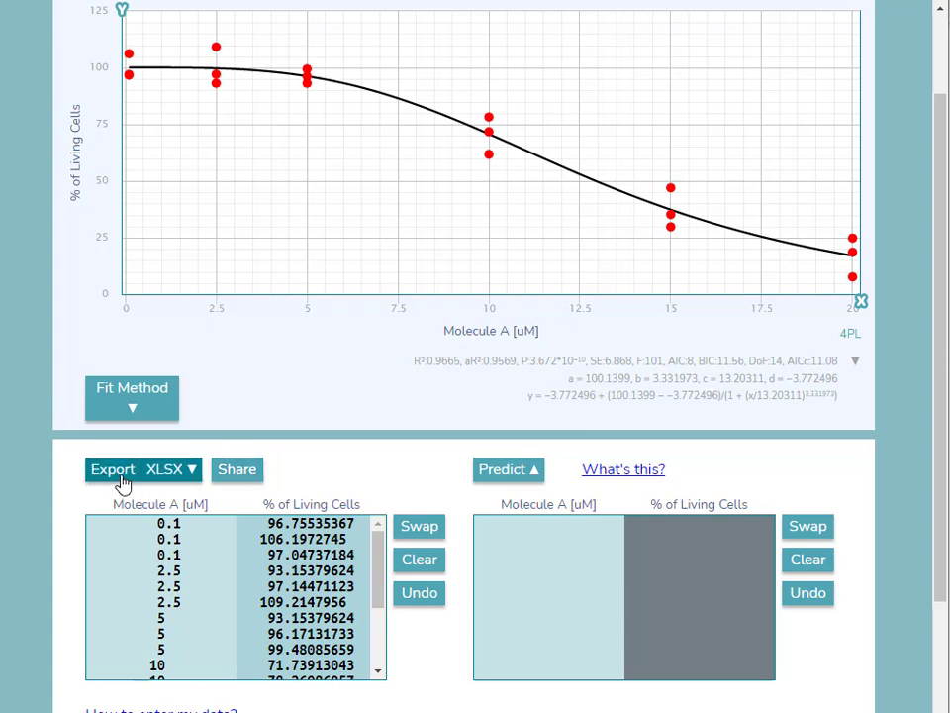
left_click(192, 478)
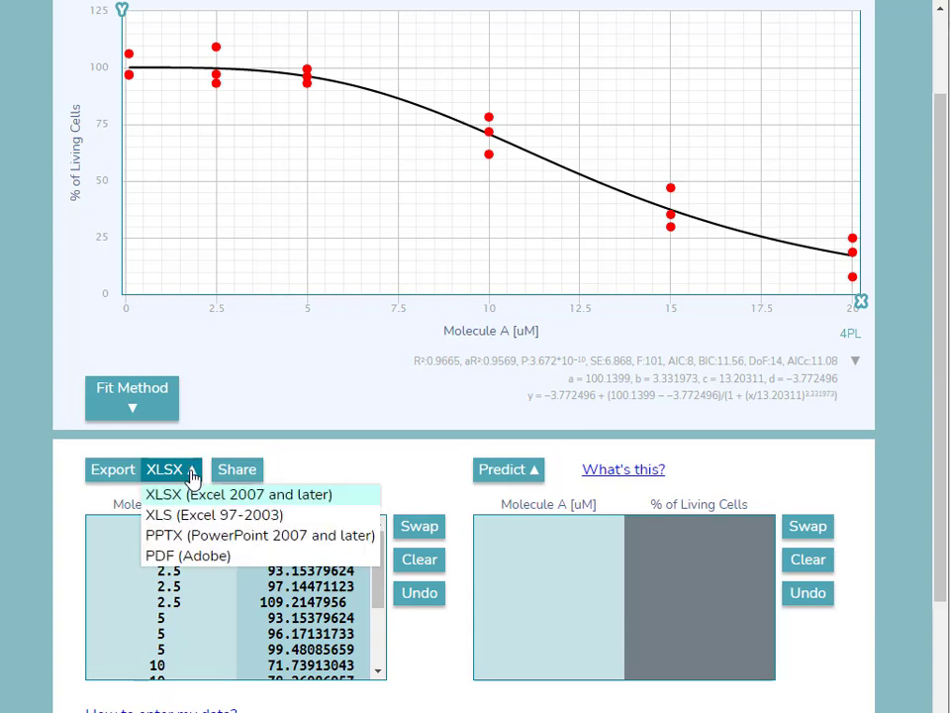
left_click(192, 478)
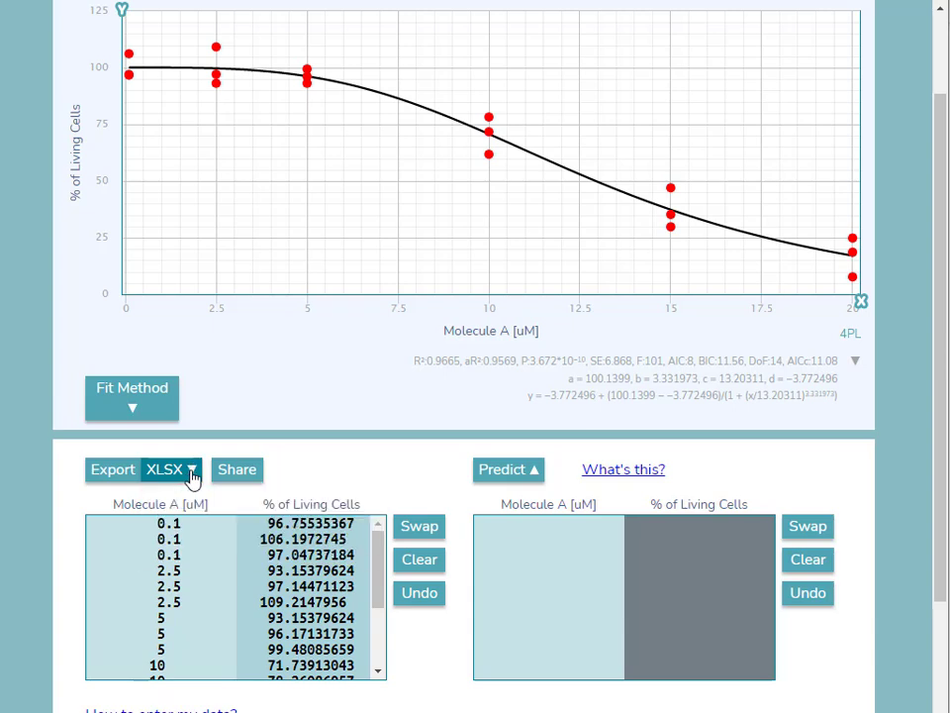
left_click(113, 475)
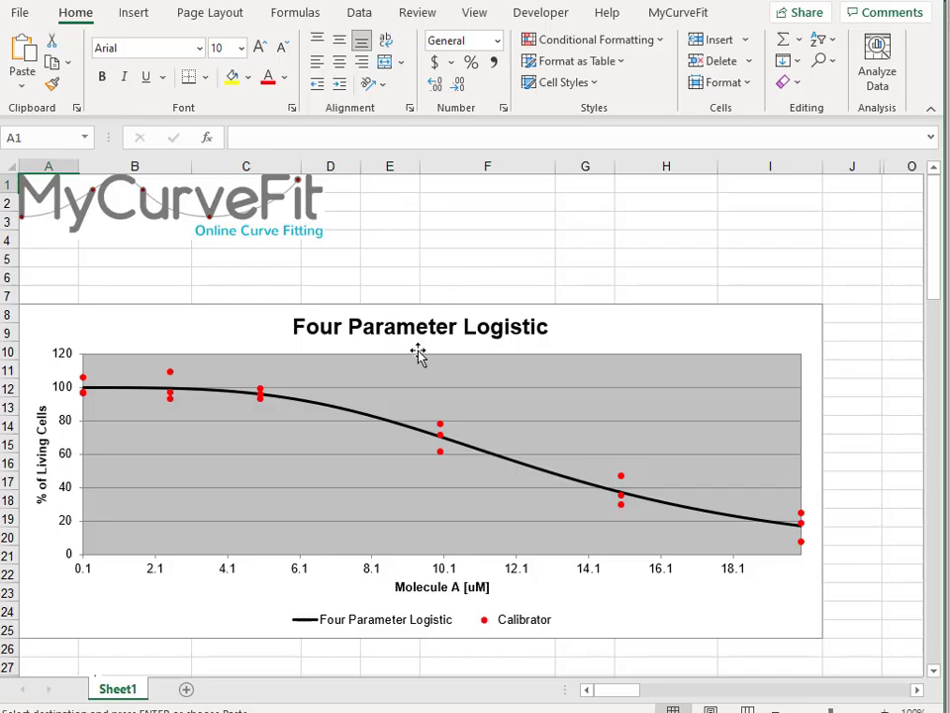
scroll(371, 341, "down", 7)
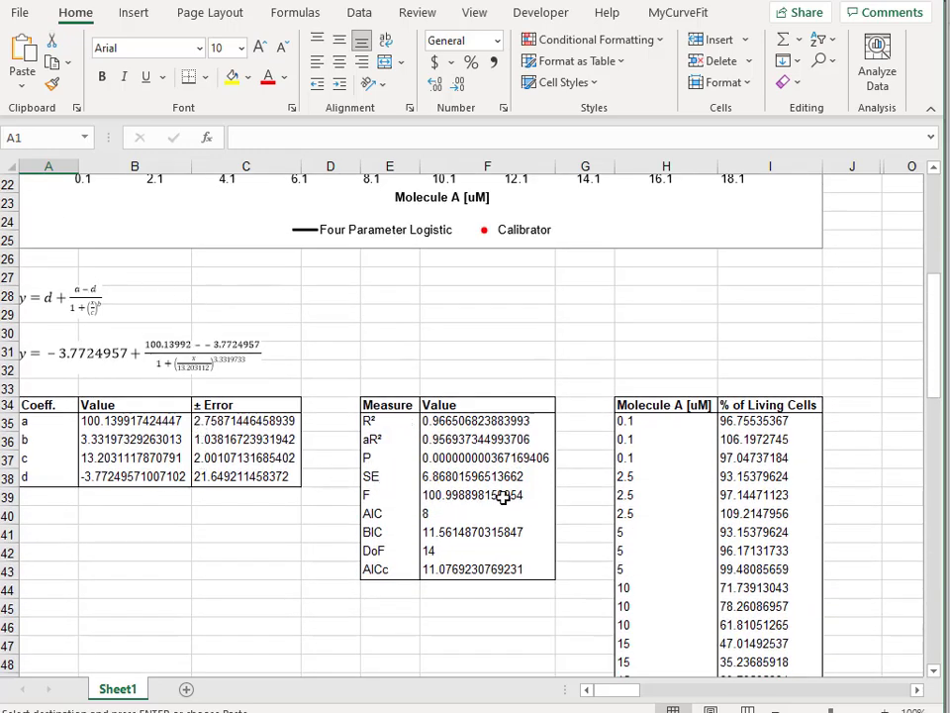
scroll(555, 487, "up", 1)
scroll(682, 534, "down", 5)
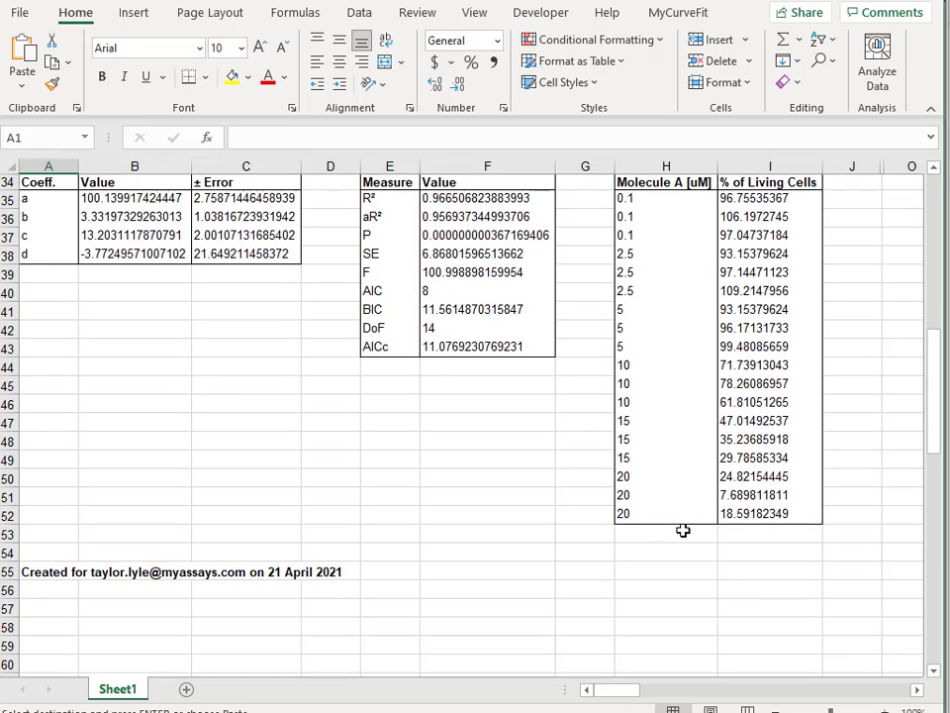
scroll(683, 530, "up", 11)
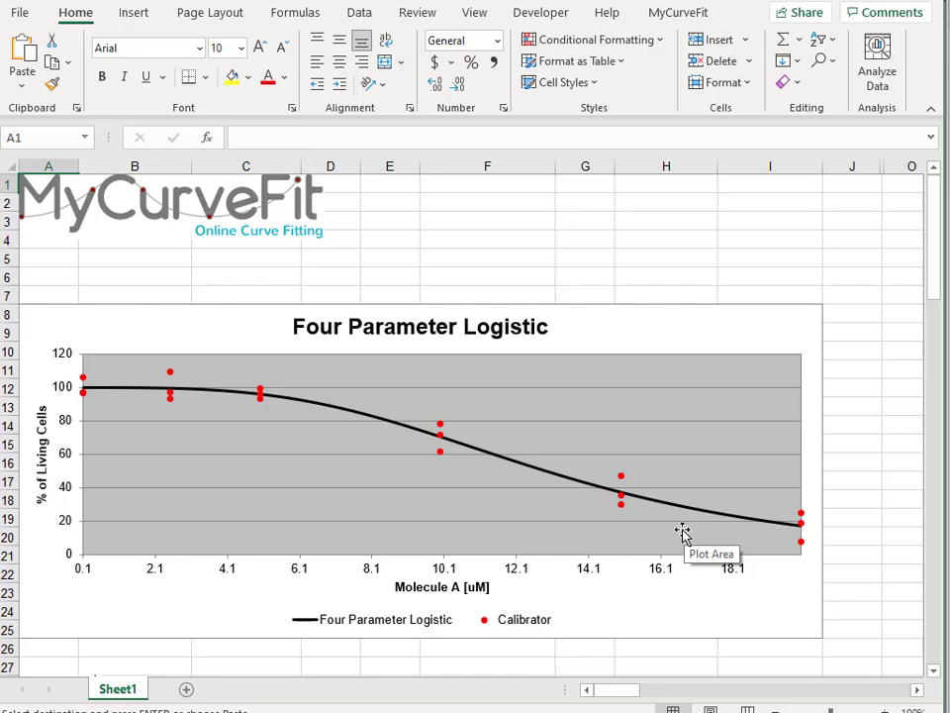
Enlarge the exported chart upward to about row 3 and delete its Four Parameter Logistic title.
left_click(823, 315)
left_click_drag(824, 315, 823, 208)
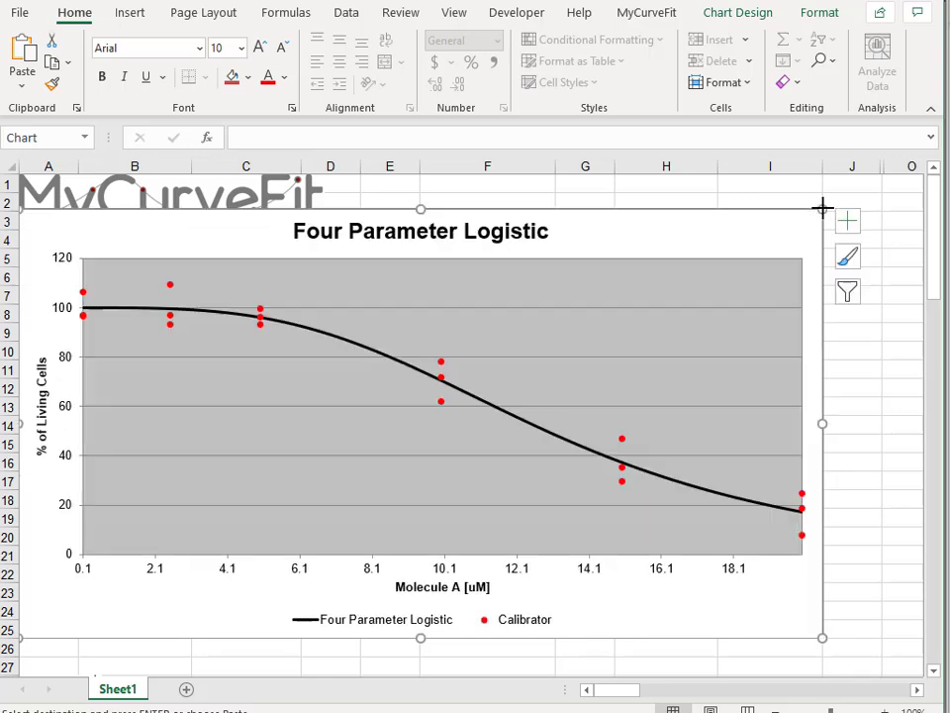
left_click(525, 234)
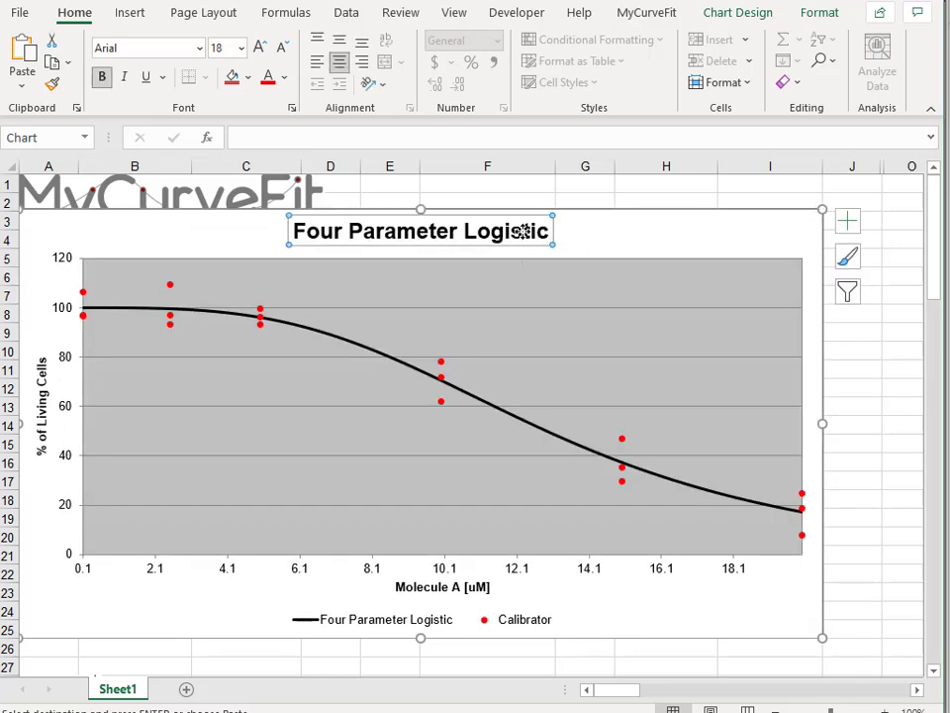
key("Delete")
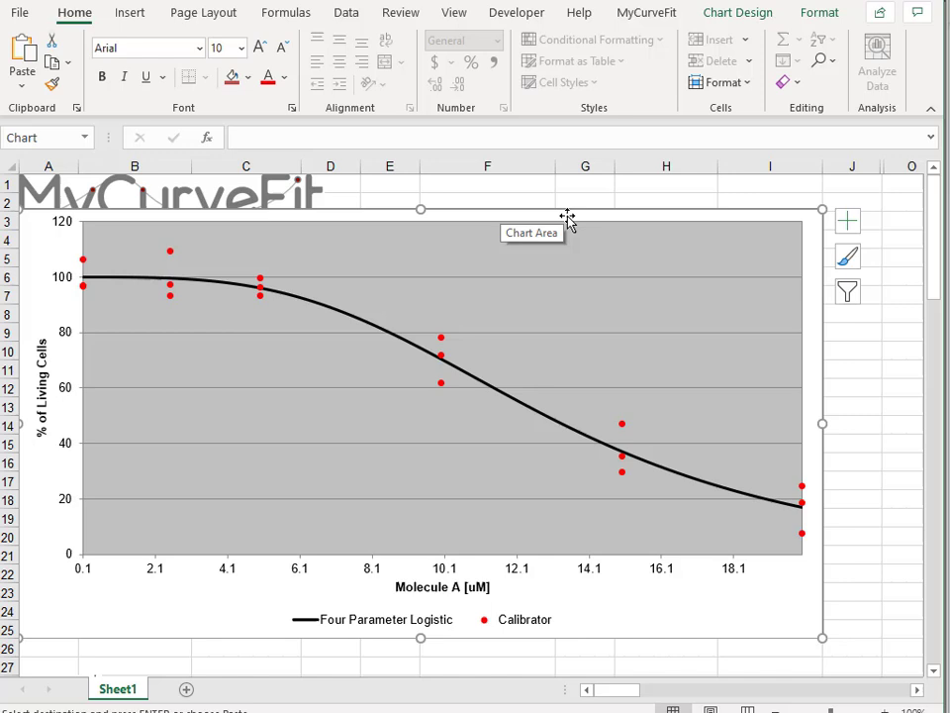
Apply the second gallery chart style, with the legend above the plot, to the exported chart.
left_click(847, 260)
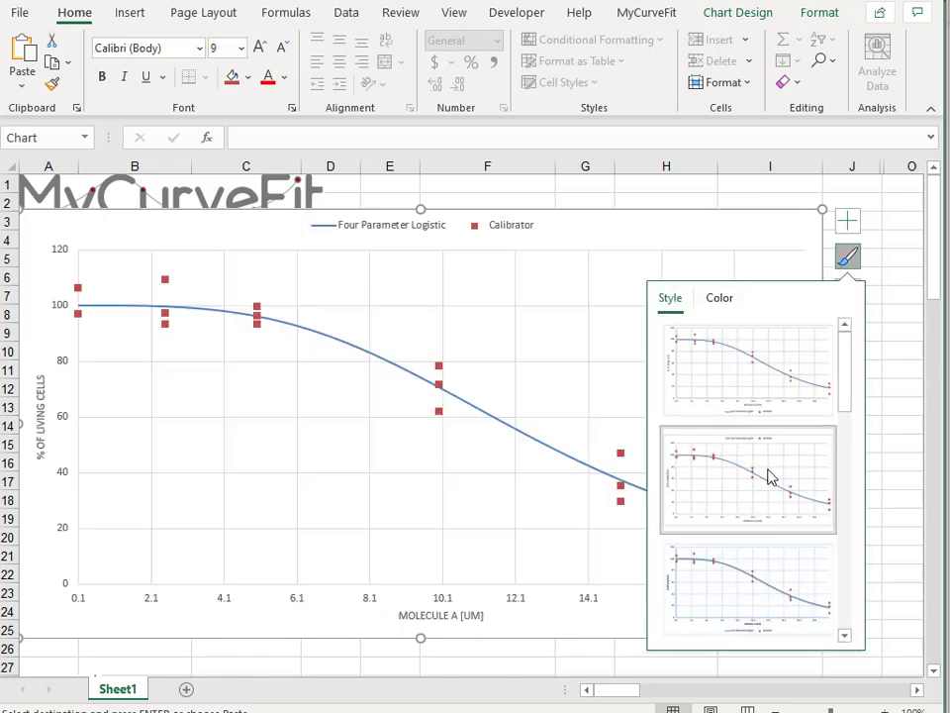
left_click(770, 475)
left_click(894, 404)
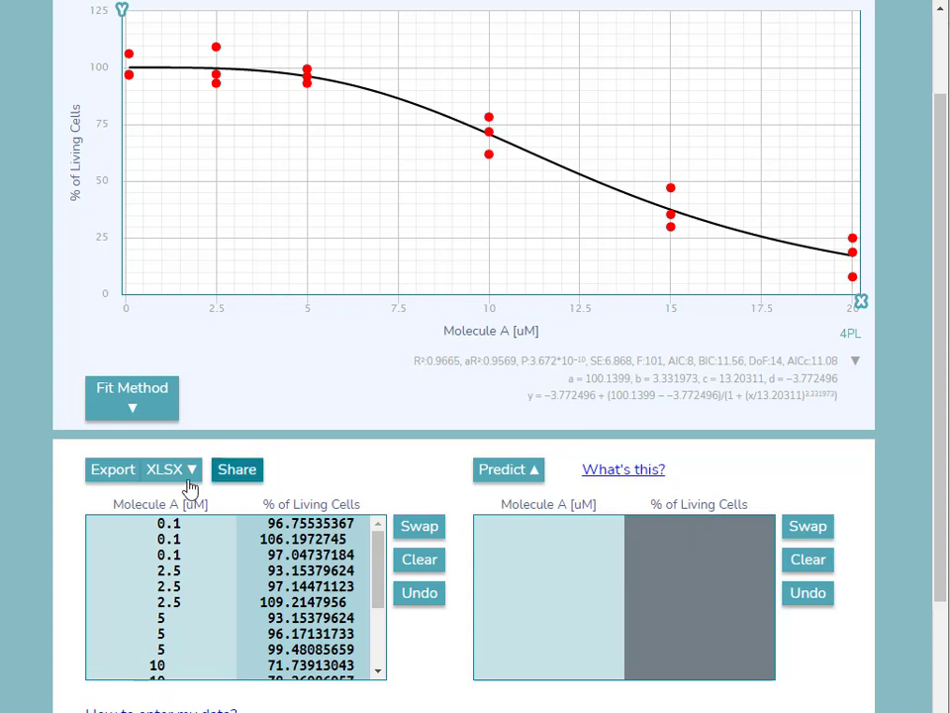
In MyCurveFit, generate a share link for the fit titled "Analysis 04/21/21" with the description "for your review", and close the share wizard.
left_click(237, 471)
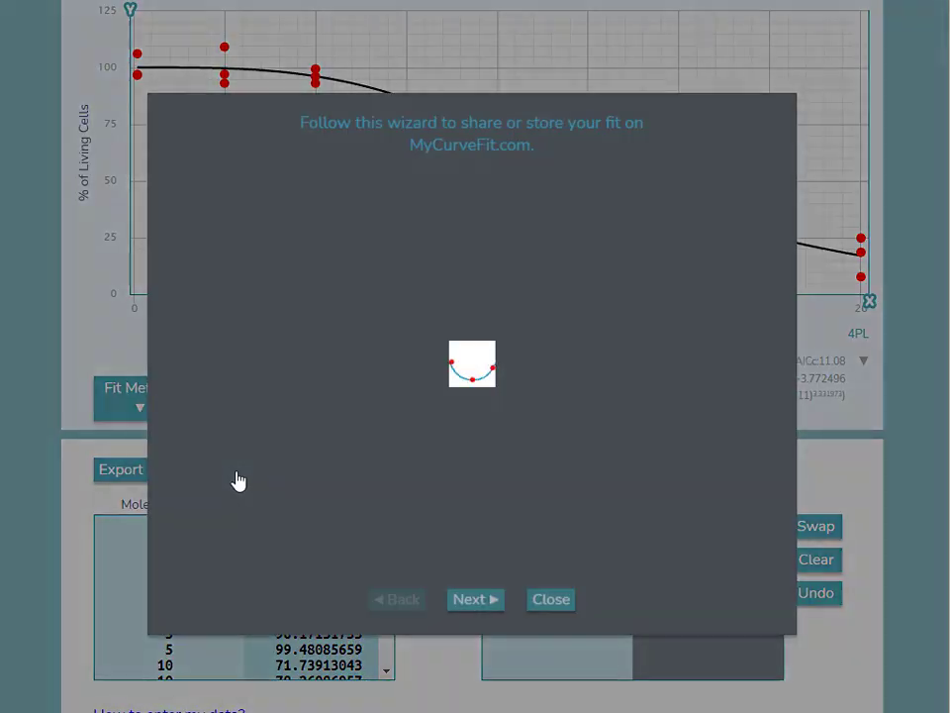
left_click(486, 606)
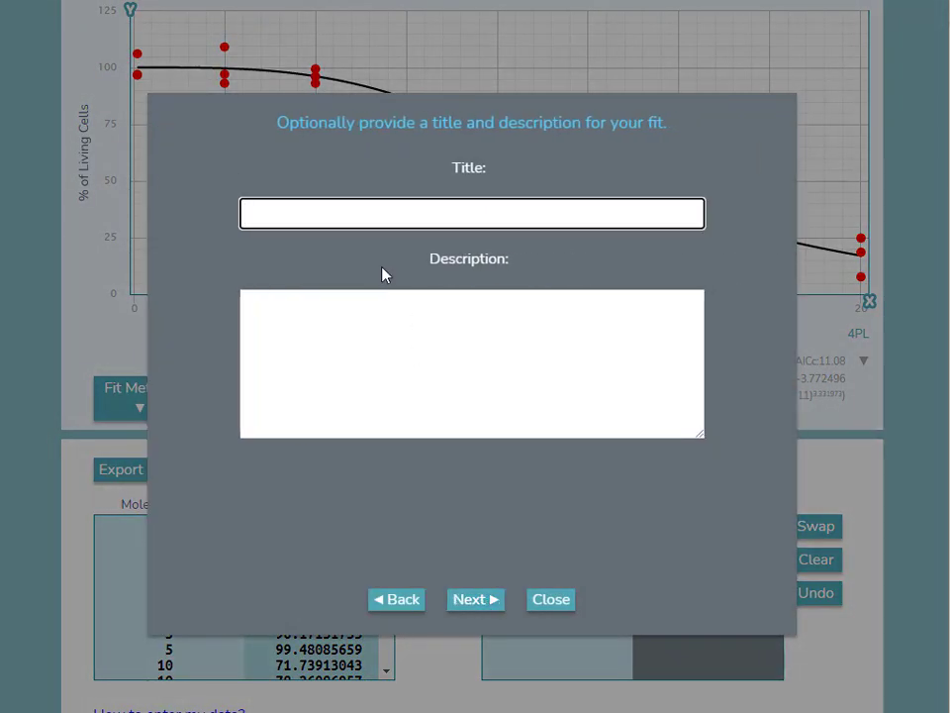
type("Analysis 04/21/21")
left_click(387, 309)
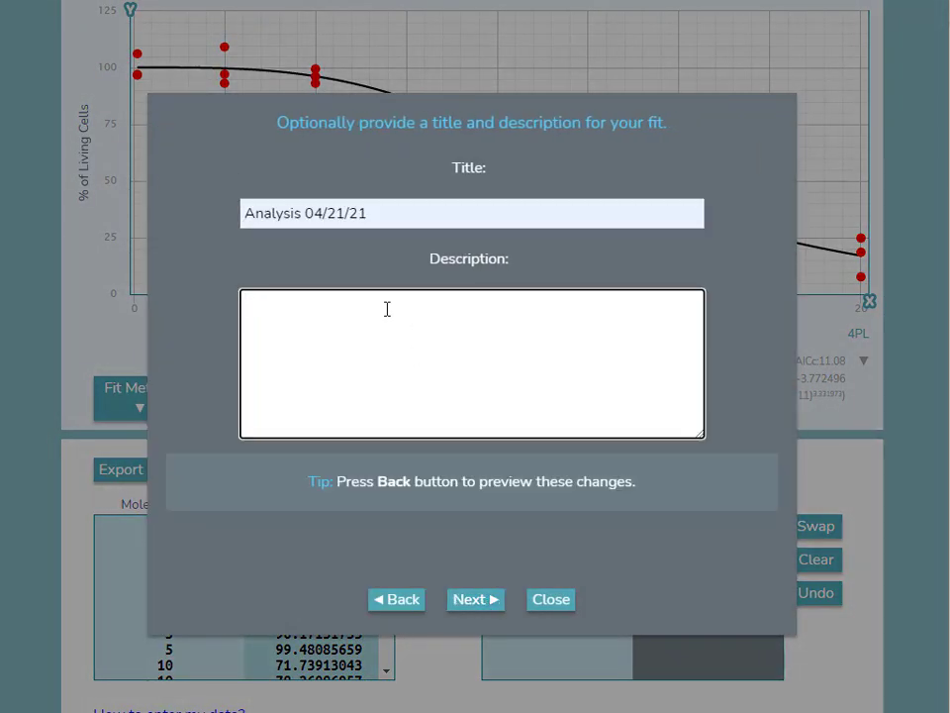
type("for your review")
left_click(485, 601)
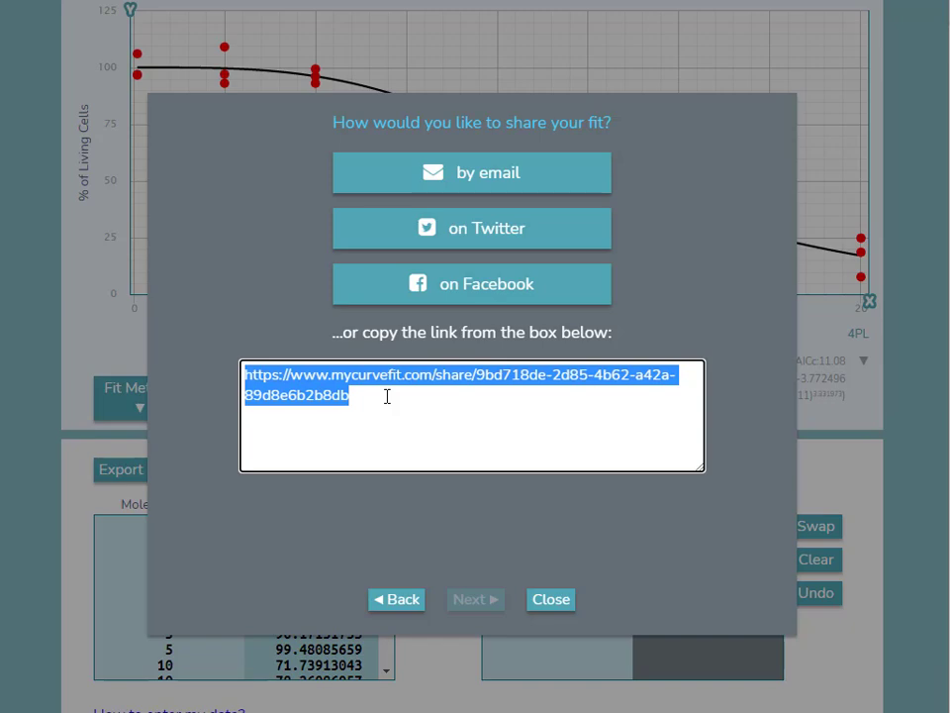
left_click(569, 608)
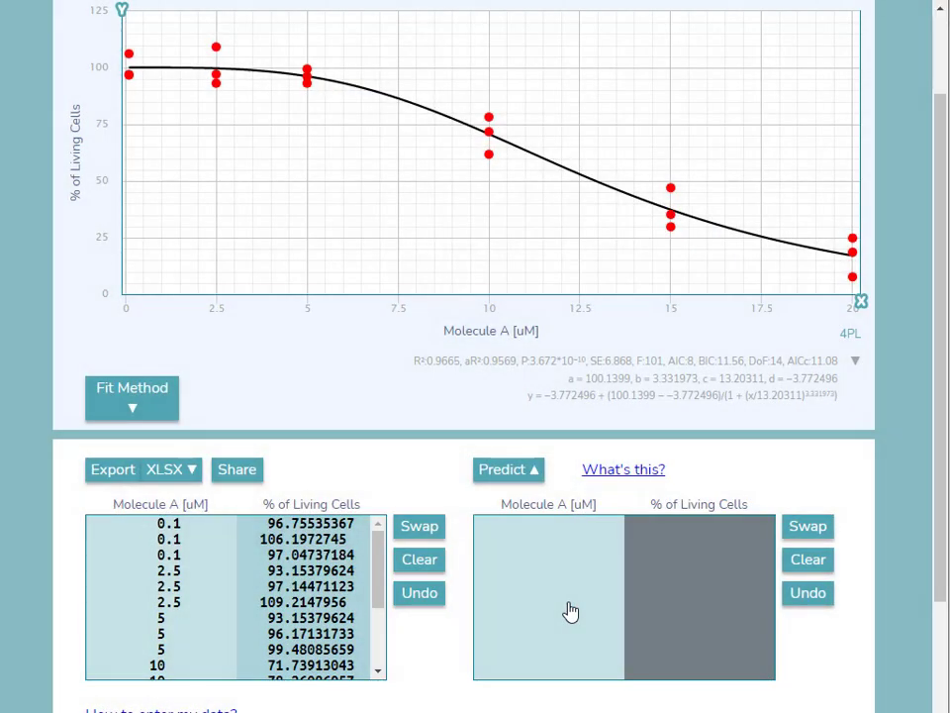